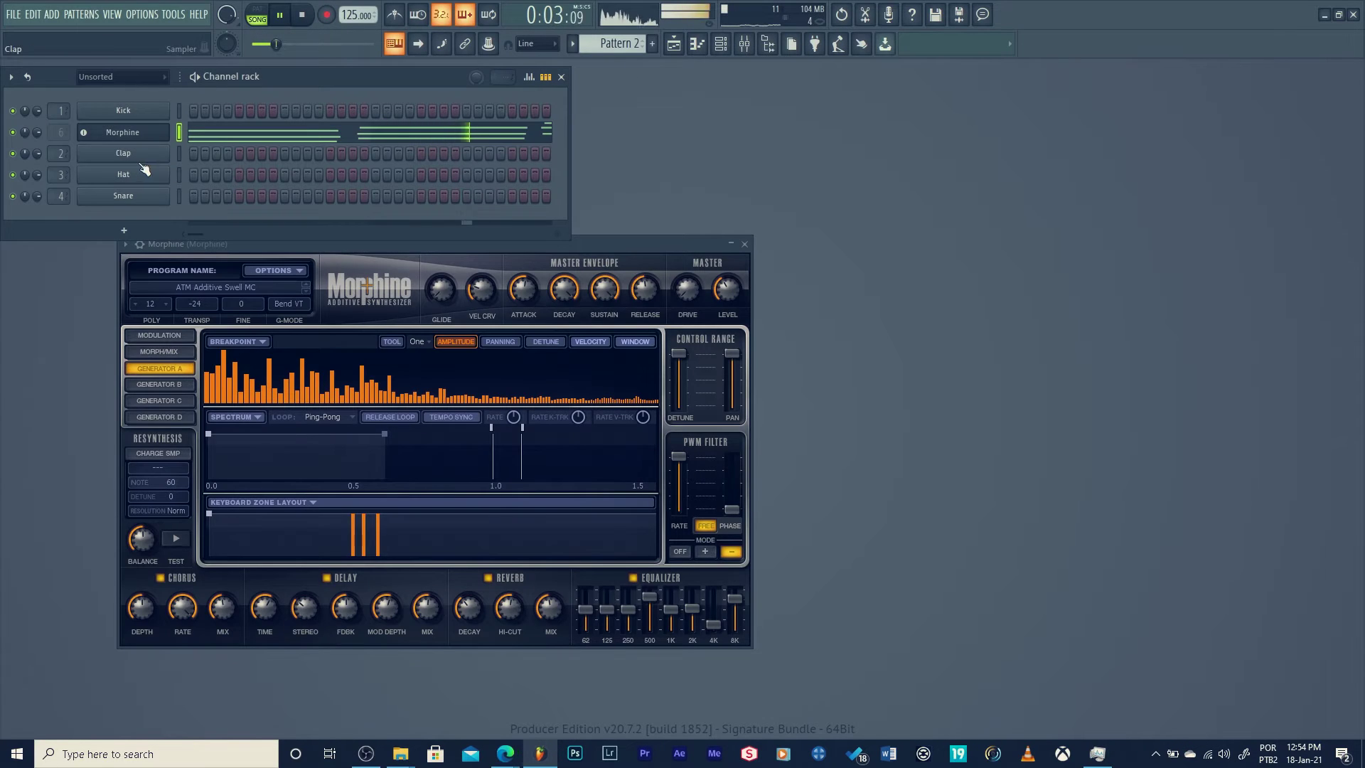
- Create a Channel volume automation clip from the Morphine channel's volume knob
{"action": "right_click", "coordinate": [37, 137]}
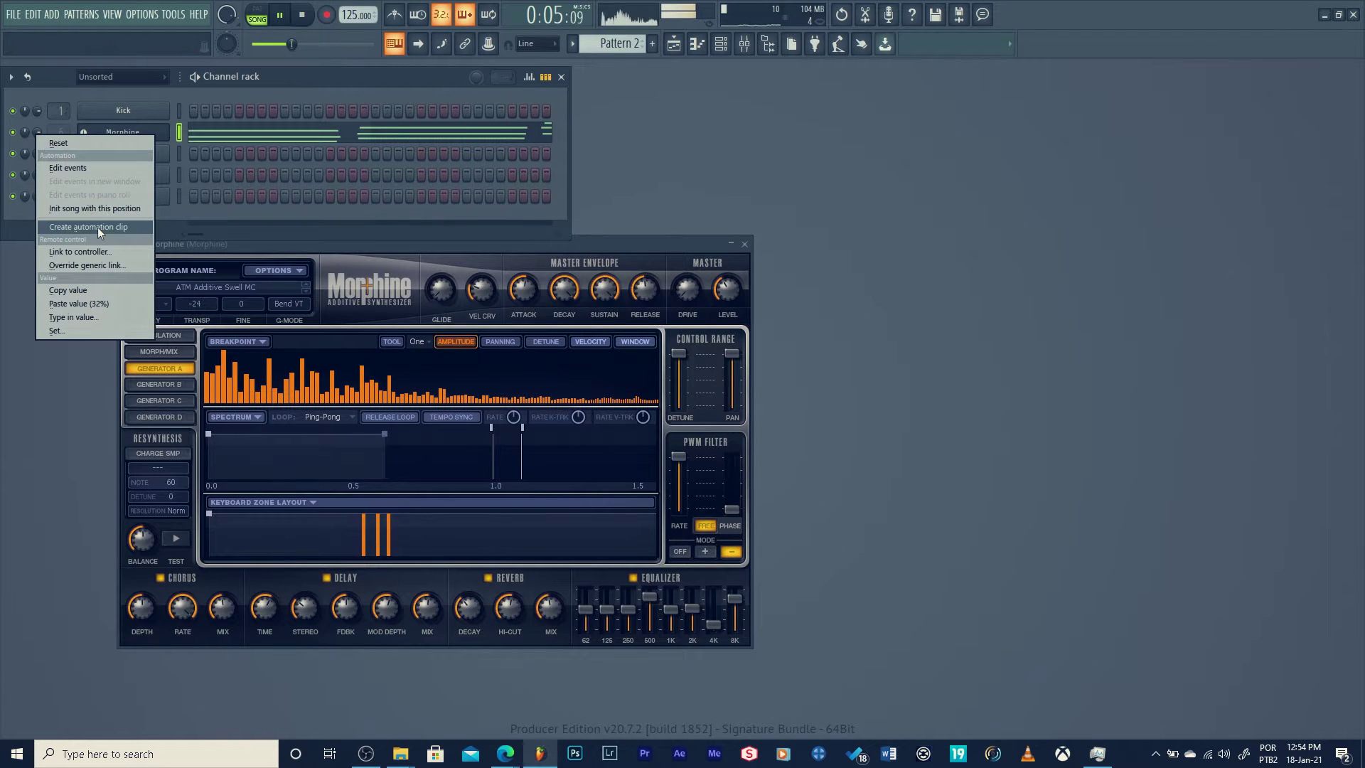
{"action": "left_click", "coordinate": [97, 250]}
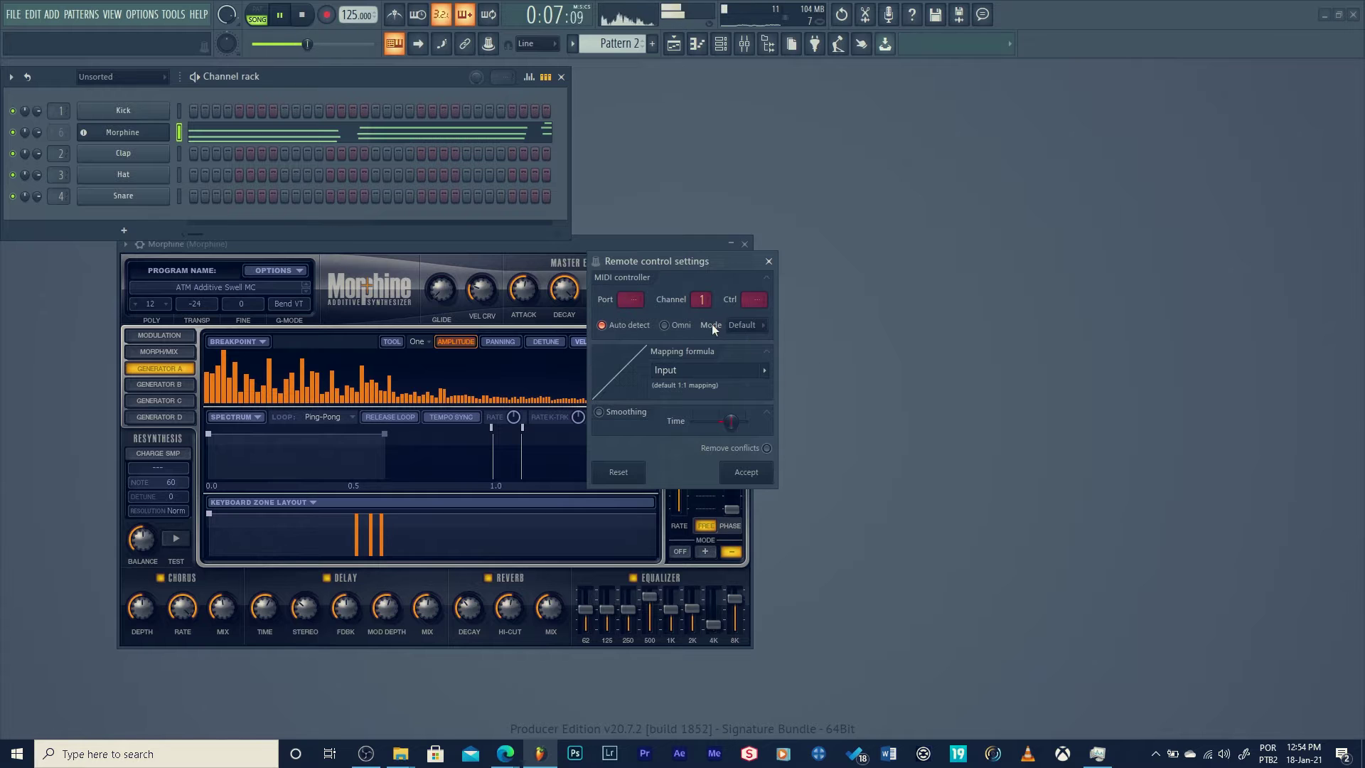
{"action": "right_click", "coordinate": [38, 132]}
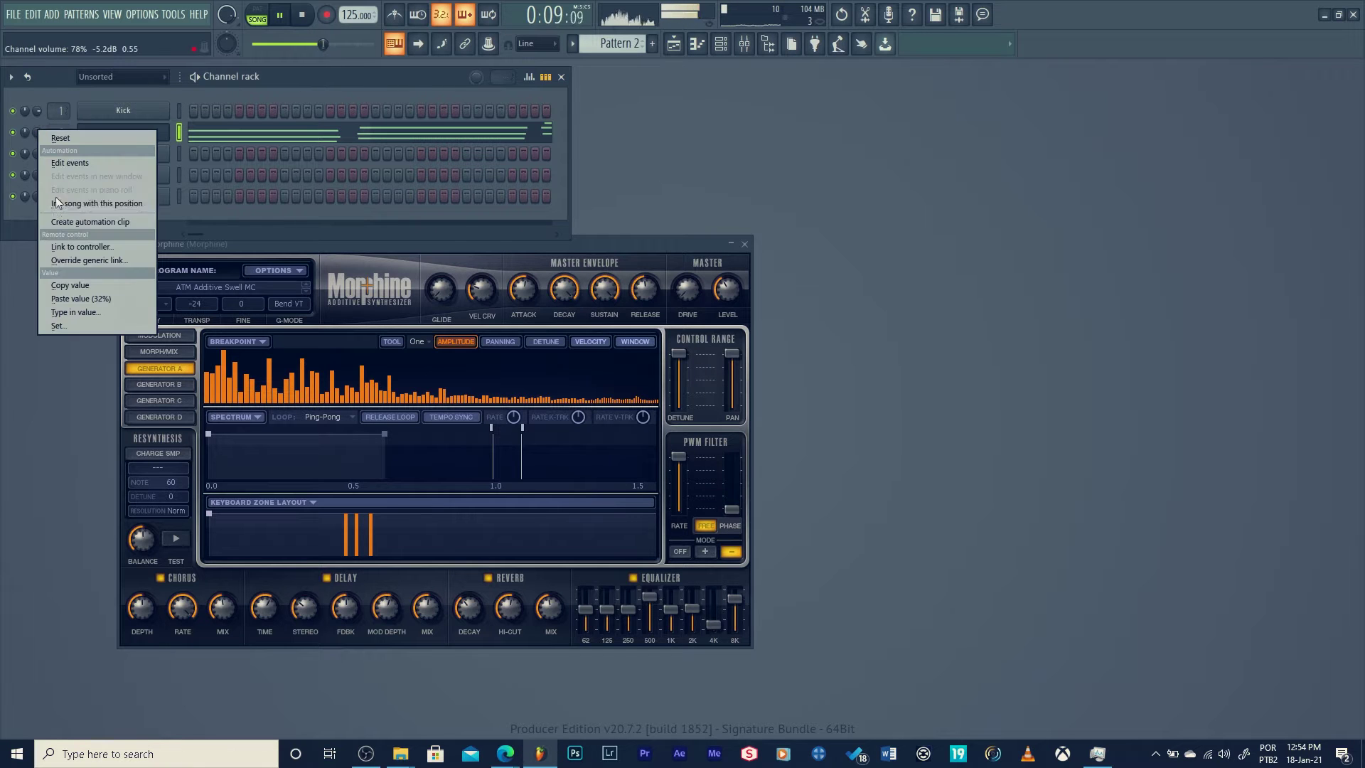
{"action": "left_click", "coordinate": [90, 224]}
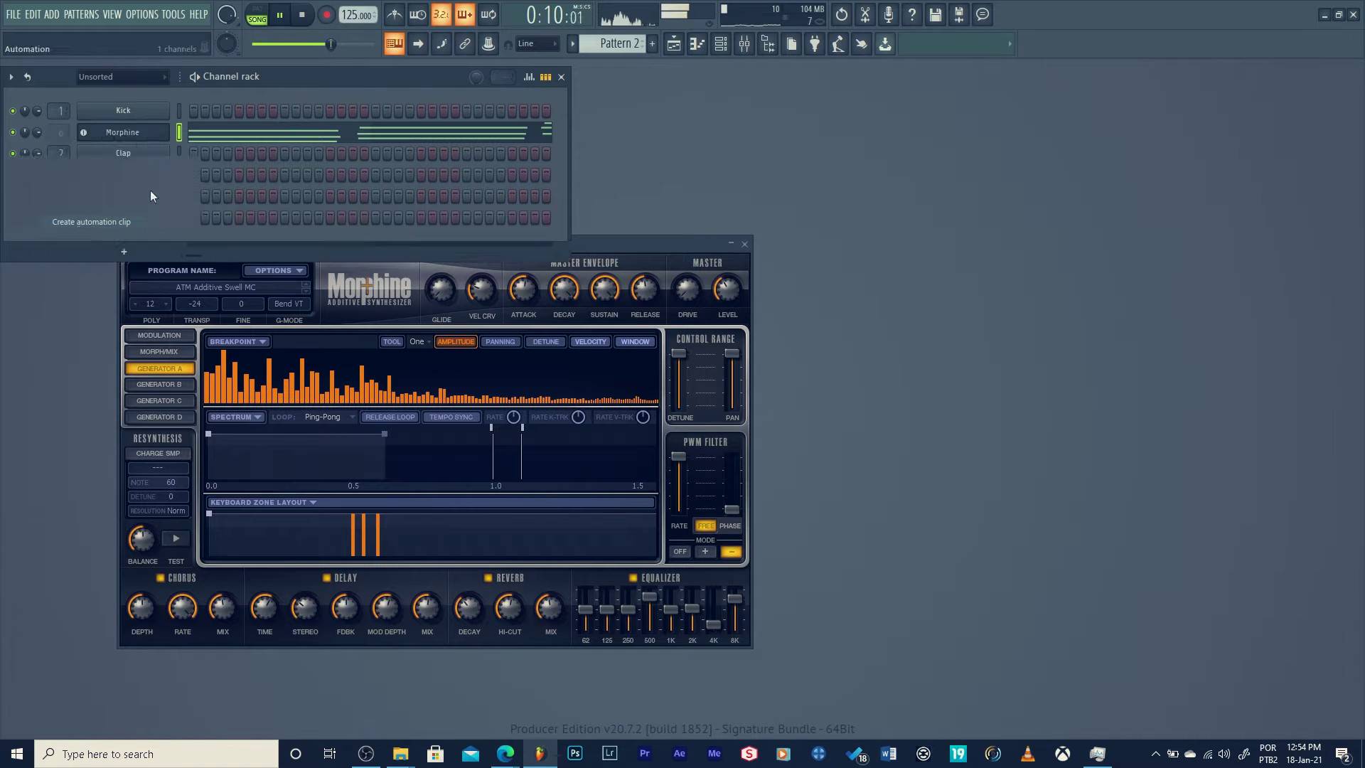
- In the Playlist, shape the volume envelope to start at 32%, rise to full, and drop back to 32%
{"action": "left_click", "coordinate": [673, 47]}
{"action": "key", "text": "space"}
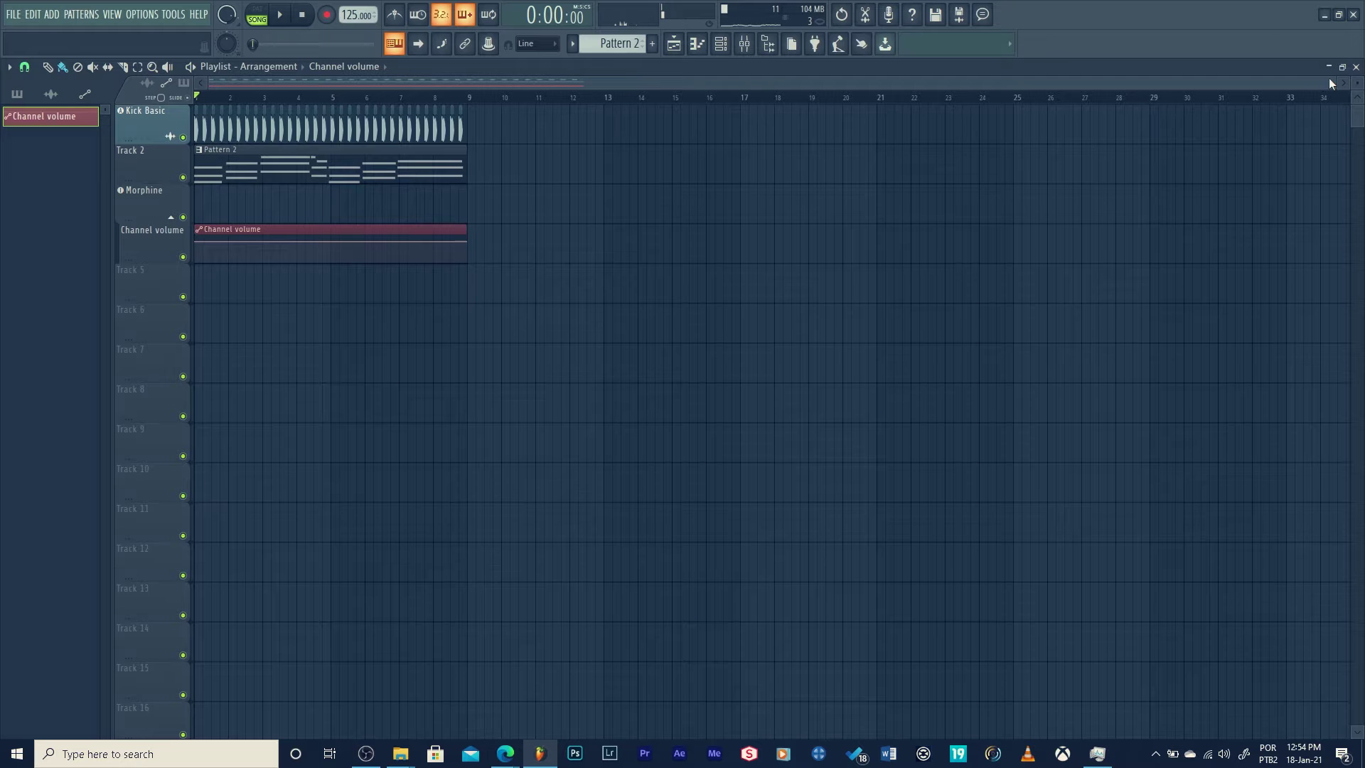
{"action": "left_click_drag", "start_coordinate": [1331, 83], "coordinate": [590, 83]}
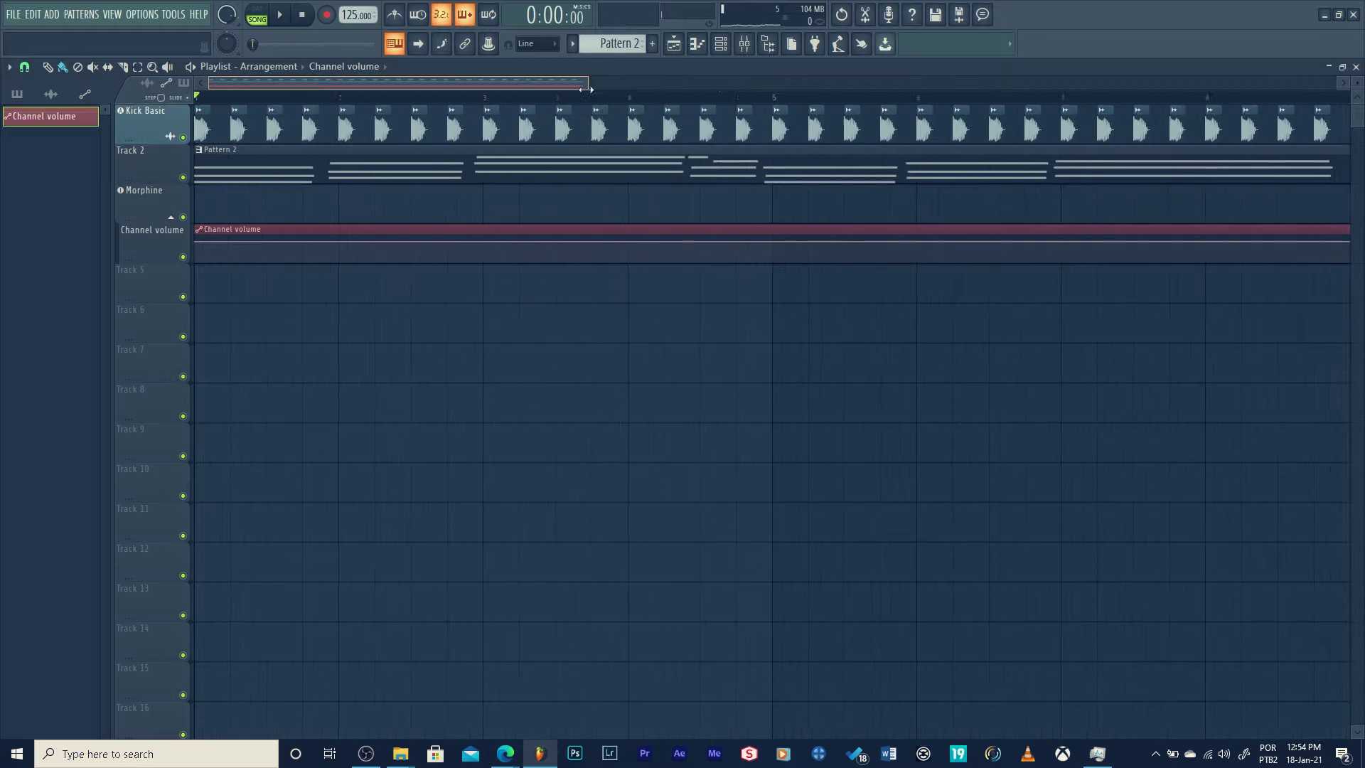
{"action": "left_click_drag", "start_coordinate": [198, 242], "coordinate": [198, 253]}
{"action": "right_click", "coordinate": [196, 254]}
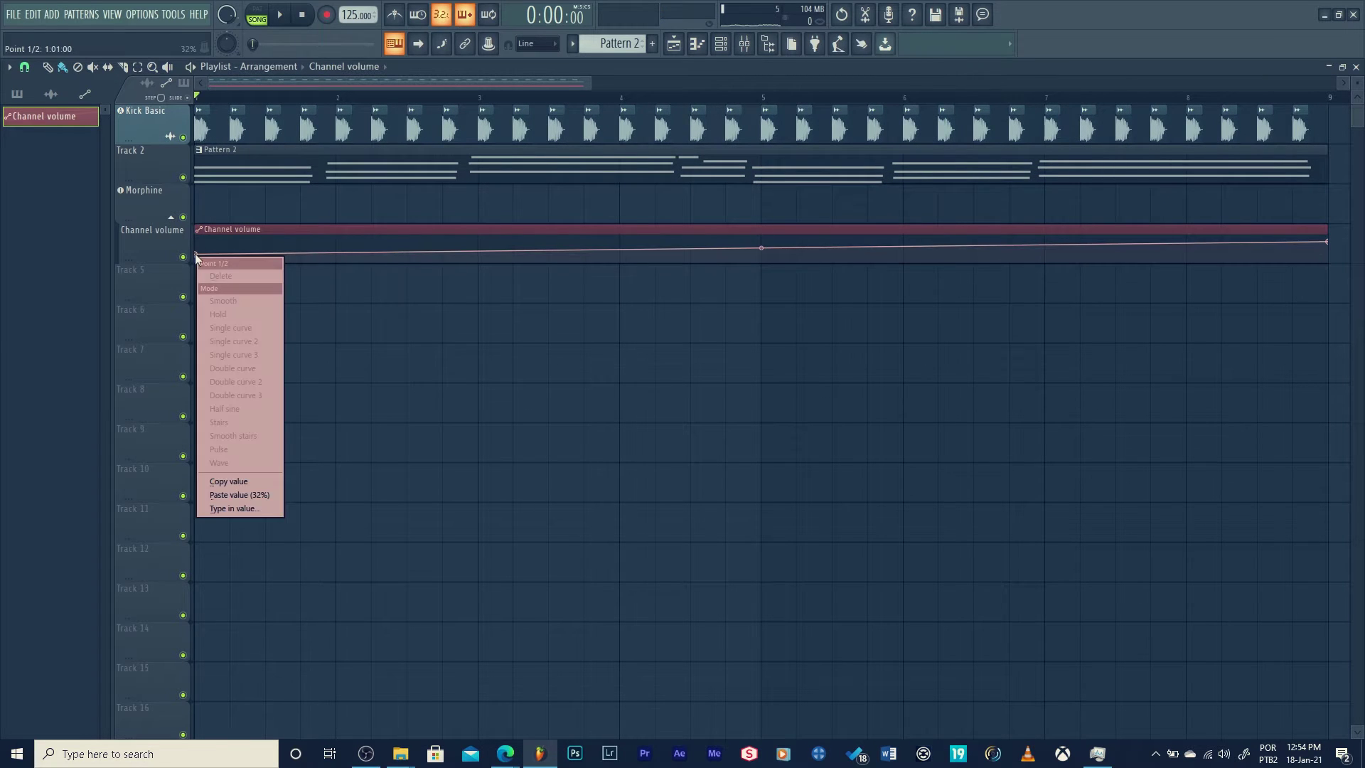
{"action": "left_click", "coordinate": [262, 496]}
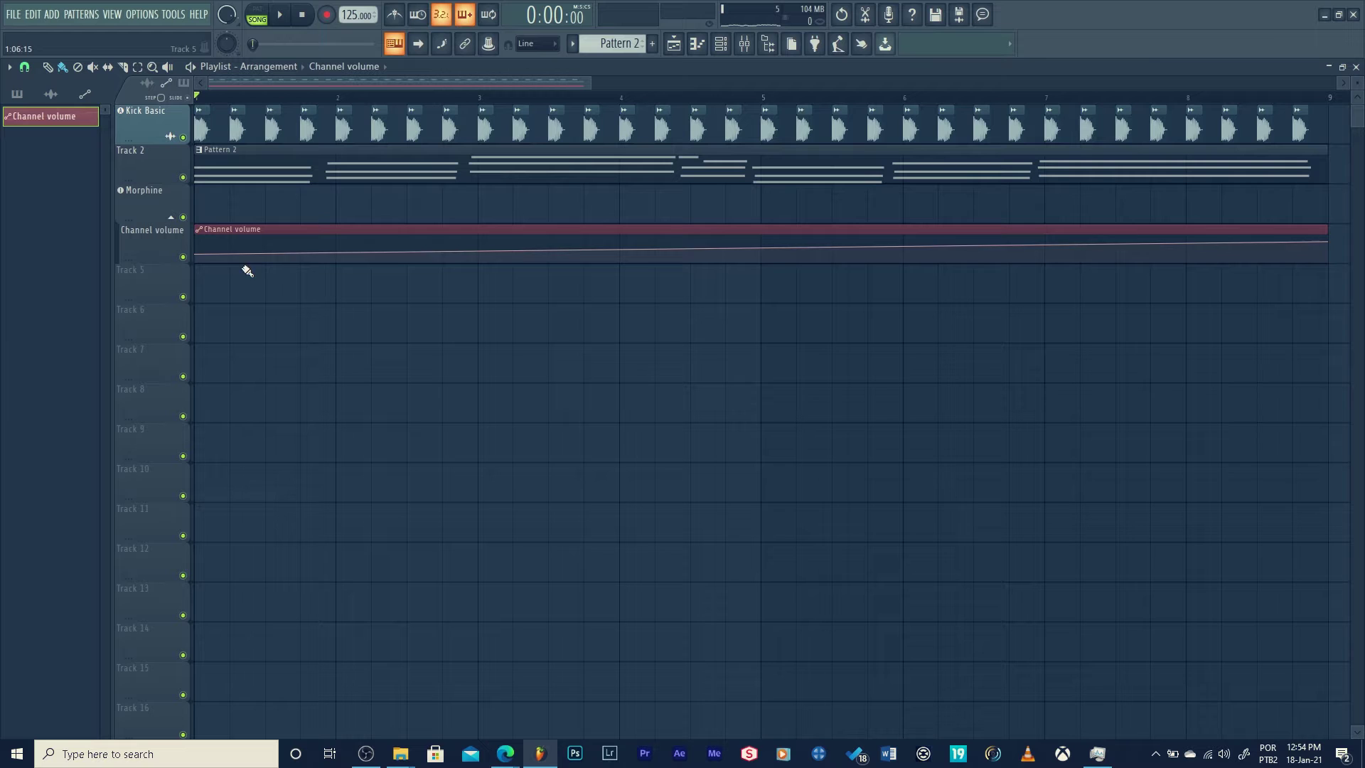
{"action": "left_click_drag", "start_coordinate": [234, 255], "coordinate": [235, 236]}
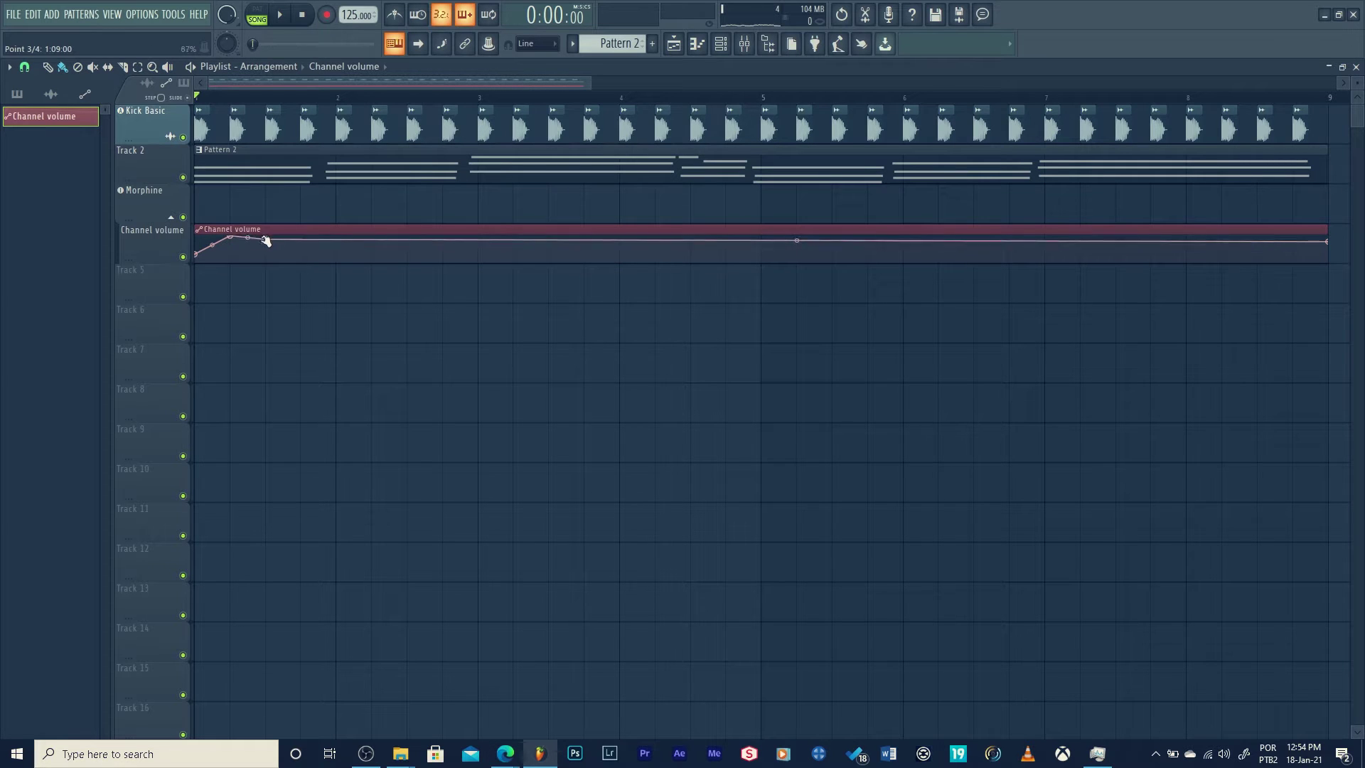
{"action": "left_click_drag", "start_coordinate": [266, 241], "coordinate": [244, 251]}
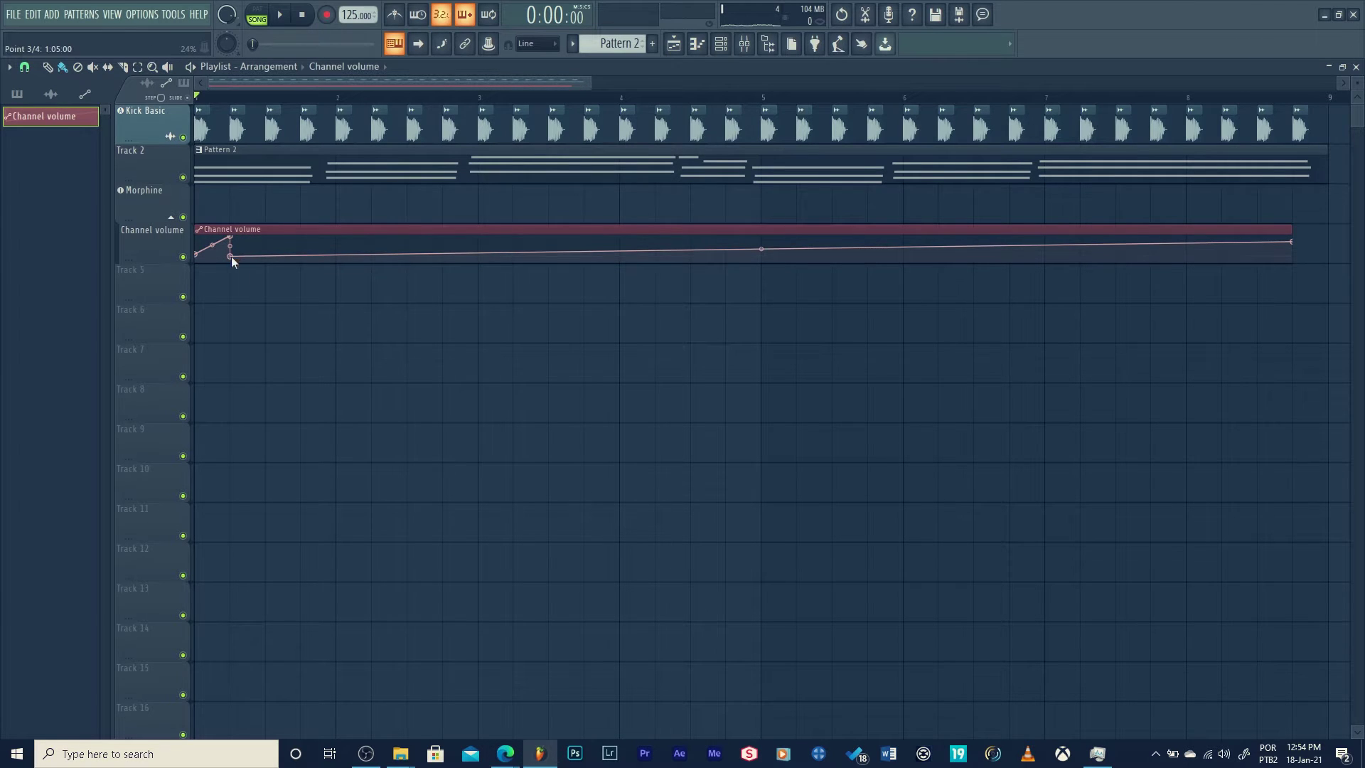
{"action": "right_click", "coordinate": [231, 258]}
{"action": "left_click", "coordinate": [280, 496]}
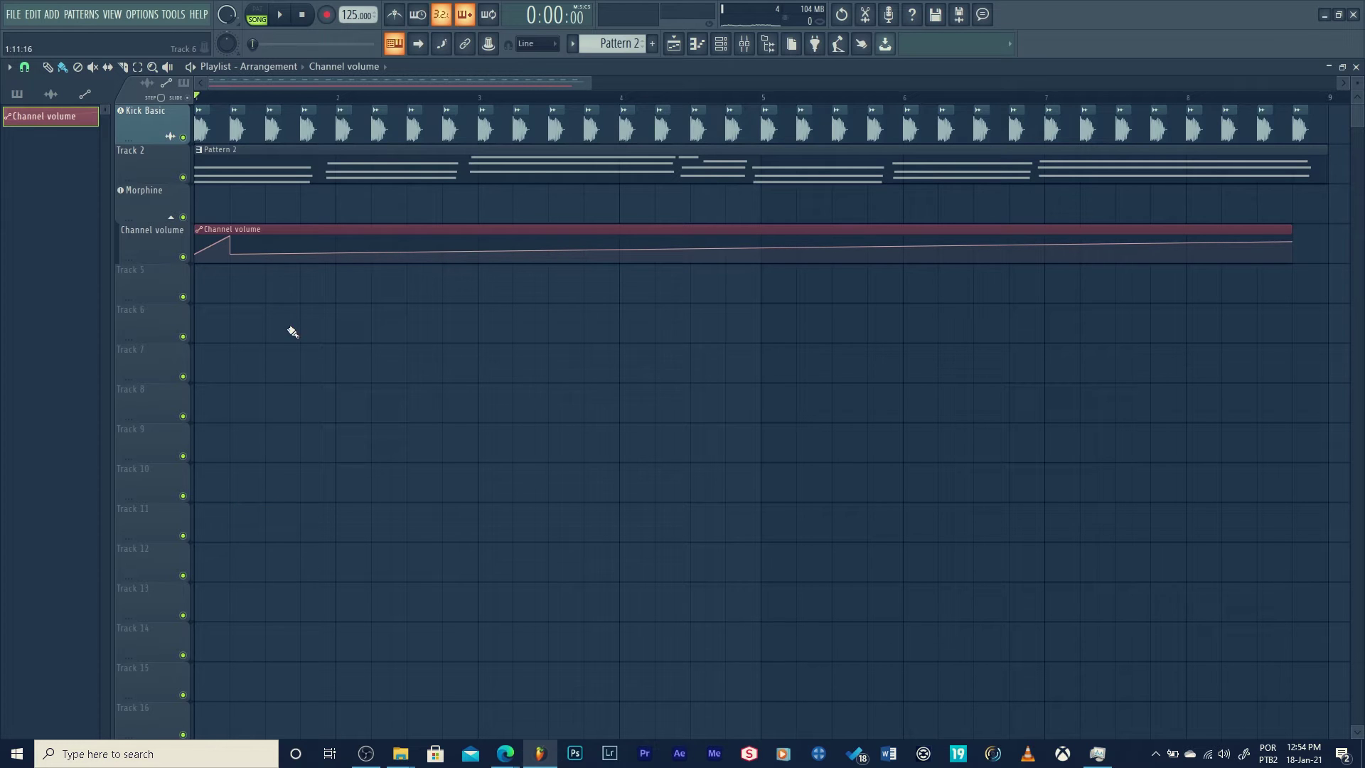
- Drag the Channel volume clip's end in to shorten it to one brief loop
{"action": "left_click_drag", "start_coordinate": [1292, 232], "coordinate": [299, 232]}
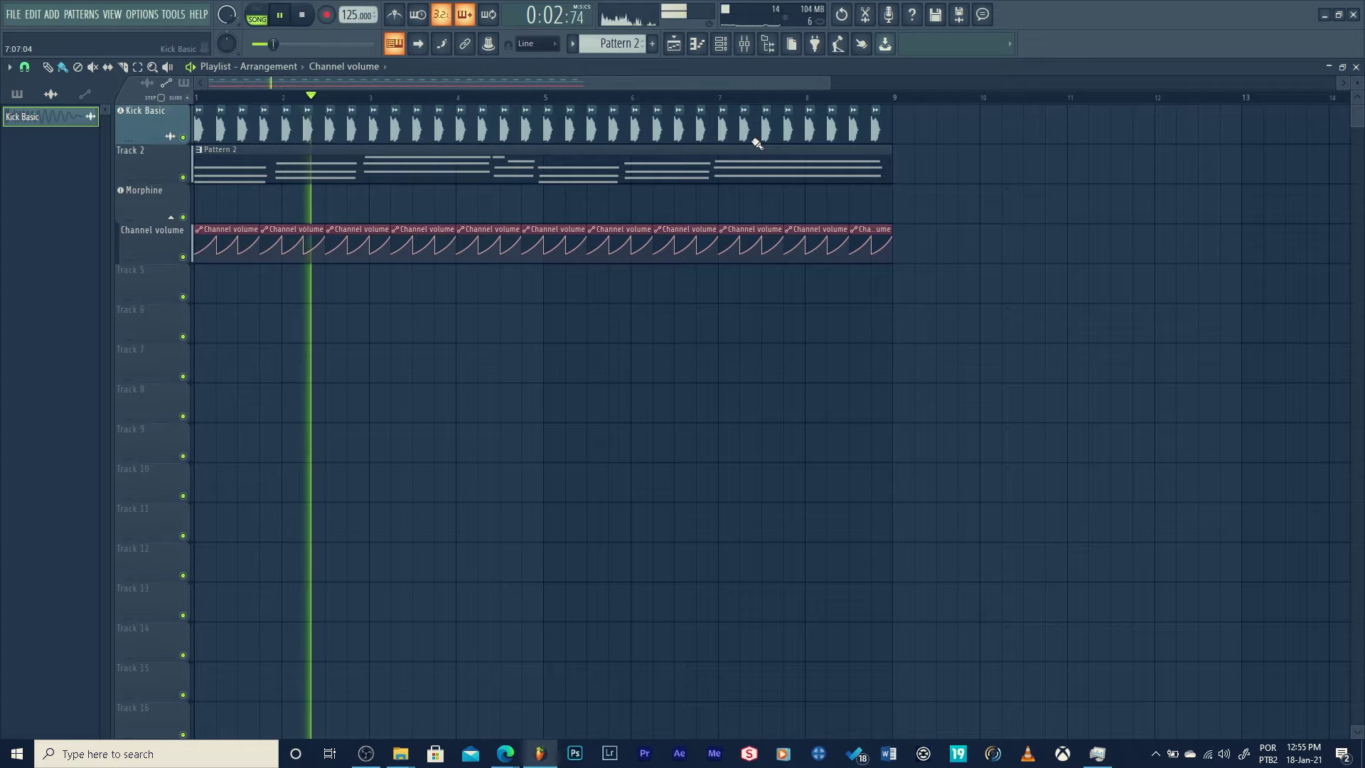
- Close the Playlist and delete the Kick channel from the Channel rack
{"action": "left_click", "coordinate": [1356, 66]}
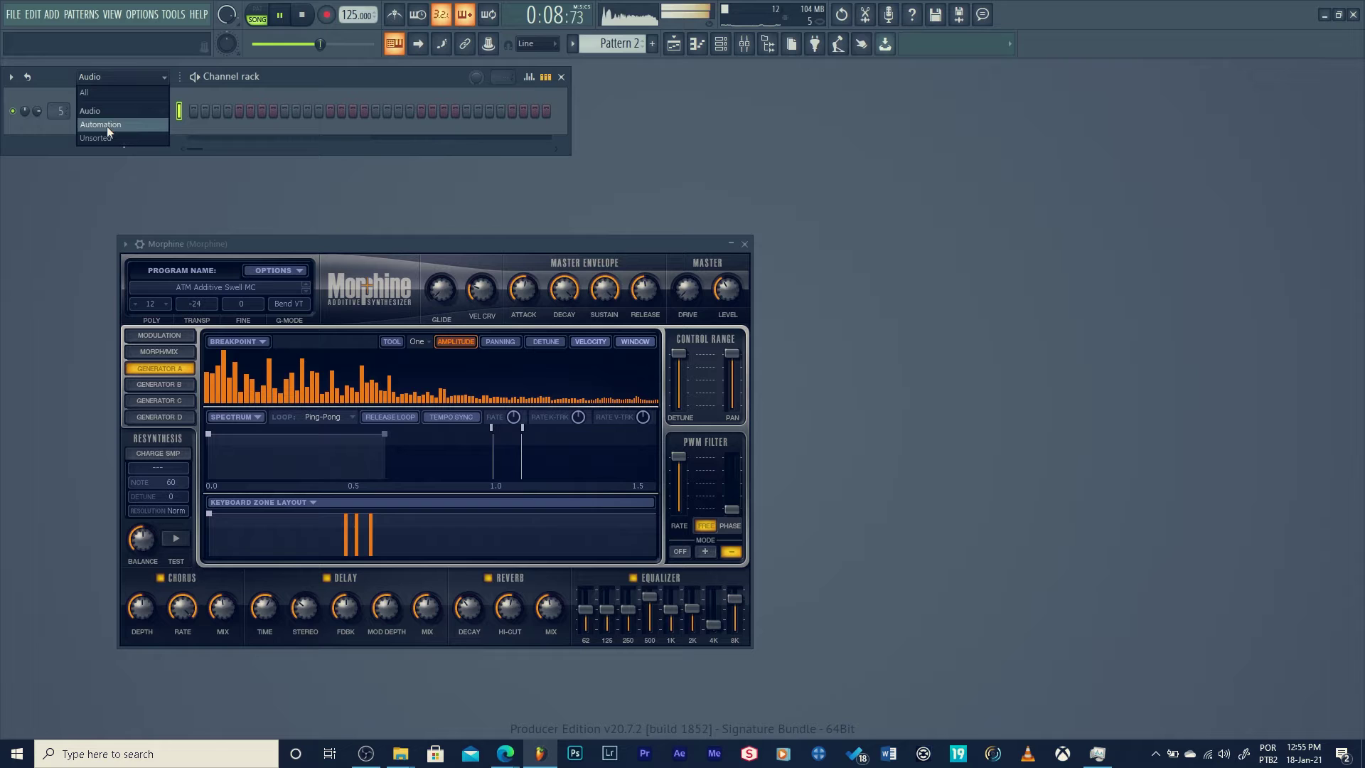
{"action": "left_click", "coordinate": [109, 138]}
{"action": "right_click", "coordinate": [113, 116]}
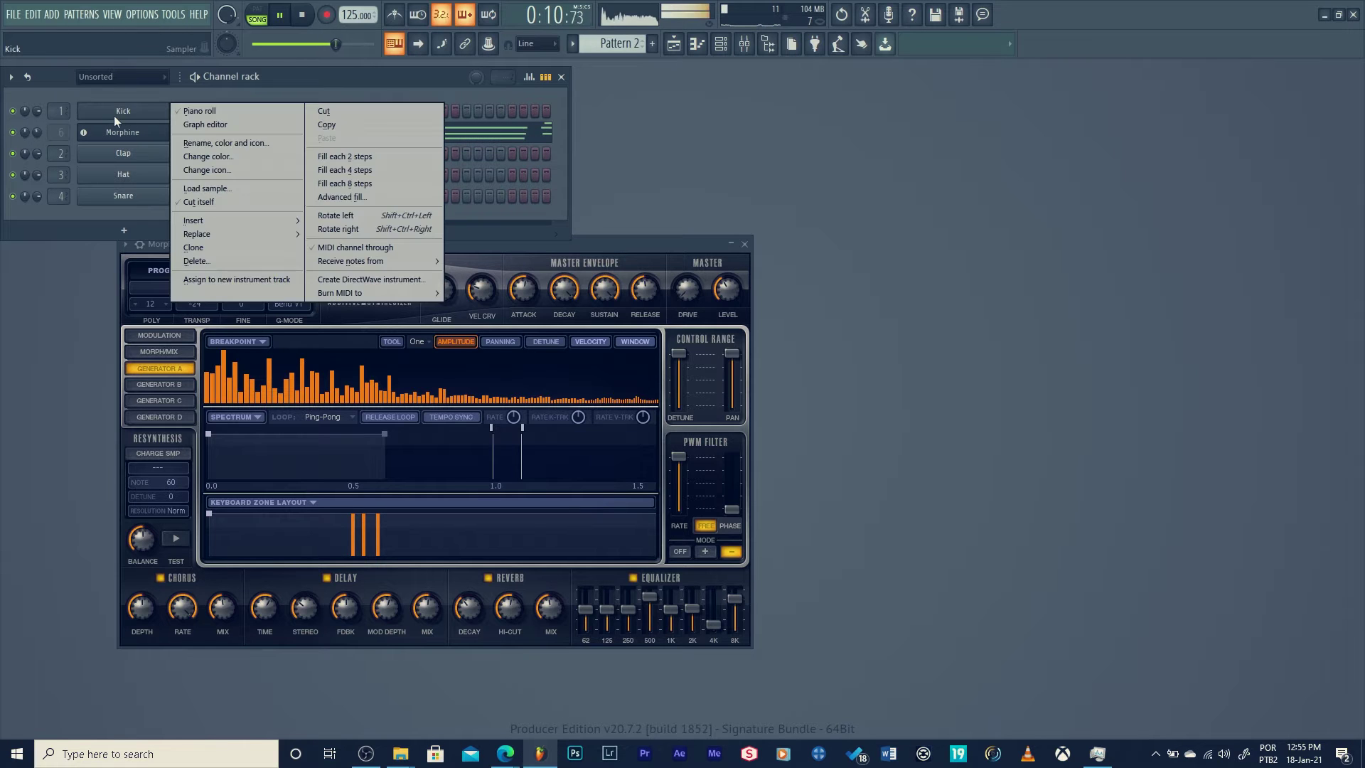
{"action": "left_click", "coordinate": [220, 262]}
{"action": "key", "text": "Return"}
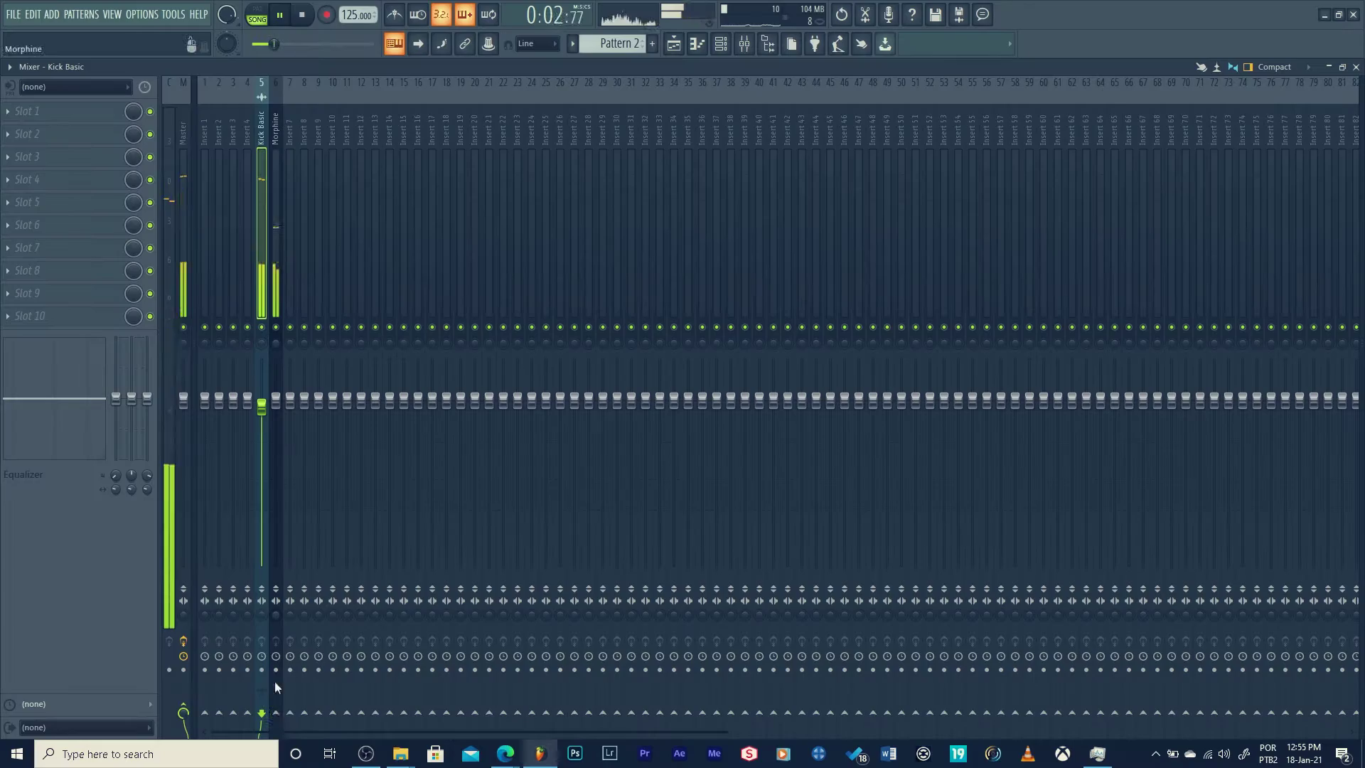
- Route the Kick Basic mixer insert's signal to the Morphine insert
{"action": "left_click", "coordinate": [275, 245]}
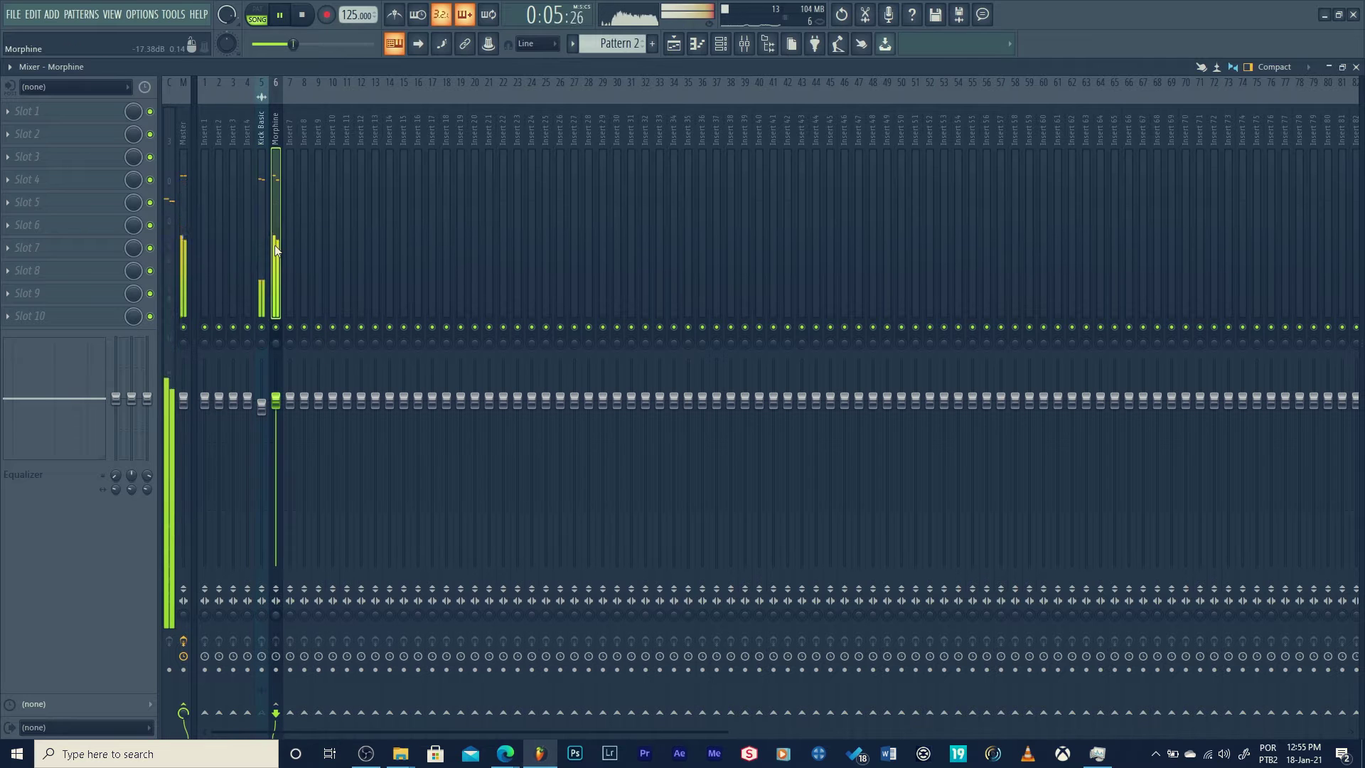
{"action": "left_click", "coordinate": [258, 293]}
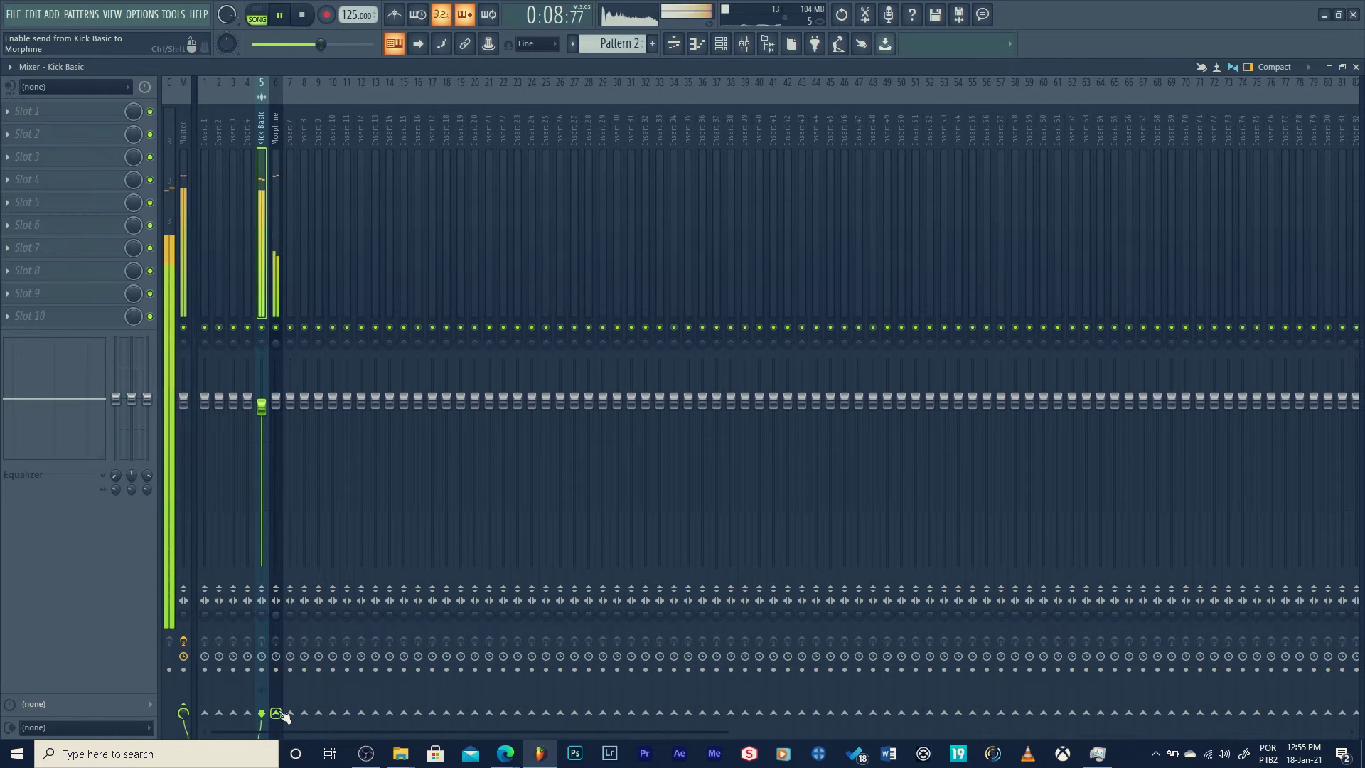
{"action": "left_click", "coordinate": [274, 246]}
{"action": "left_click", "coordinate": [266, 264]}
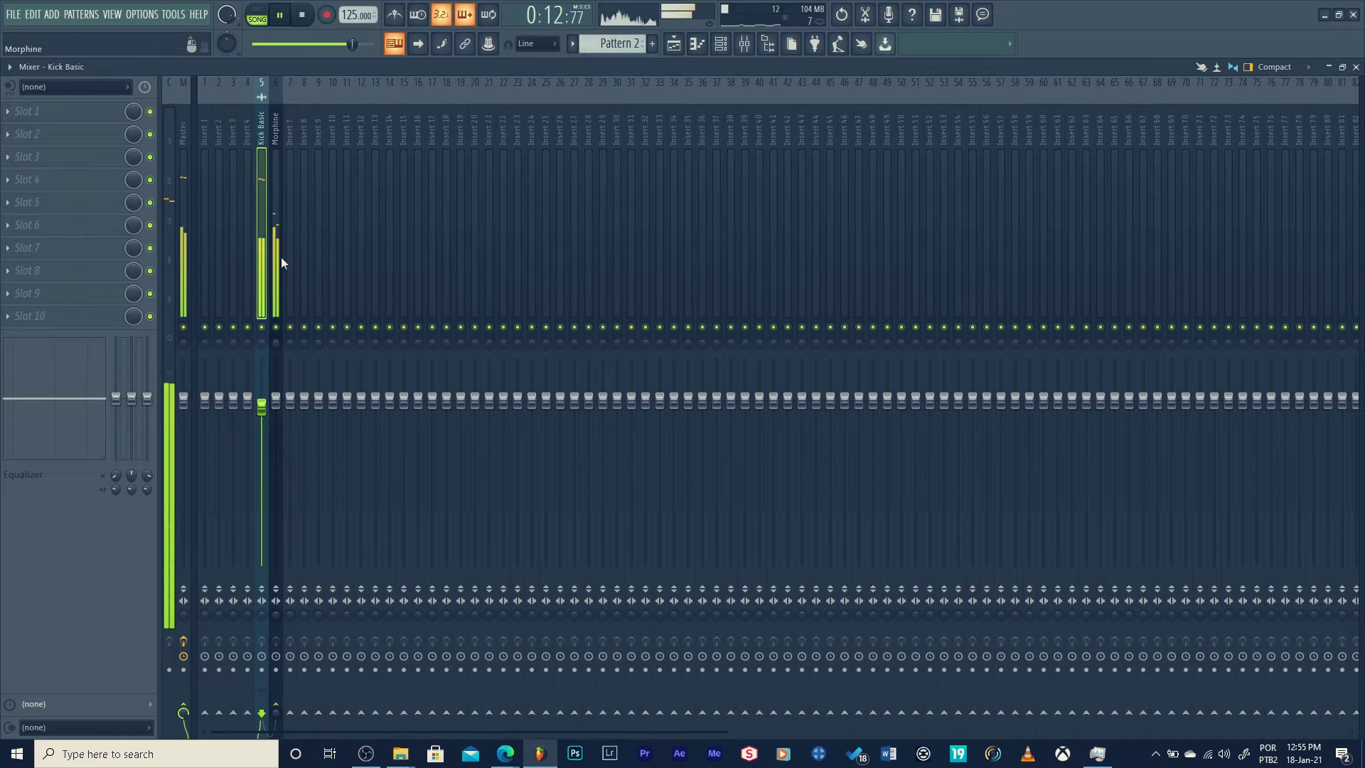
- Load Fruity Limiter into an empty effect slot on the Morphine insert
{"action": "left_click", "coordinate": [276, 255]}
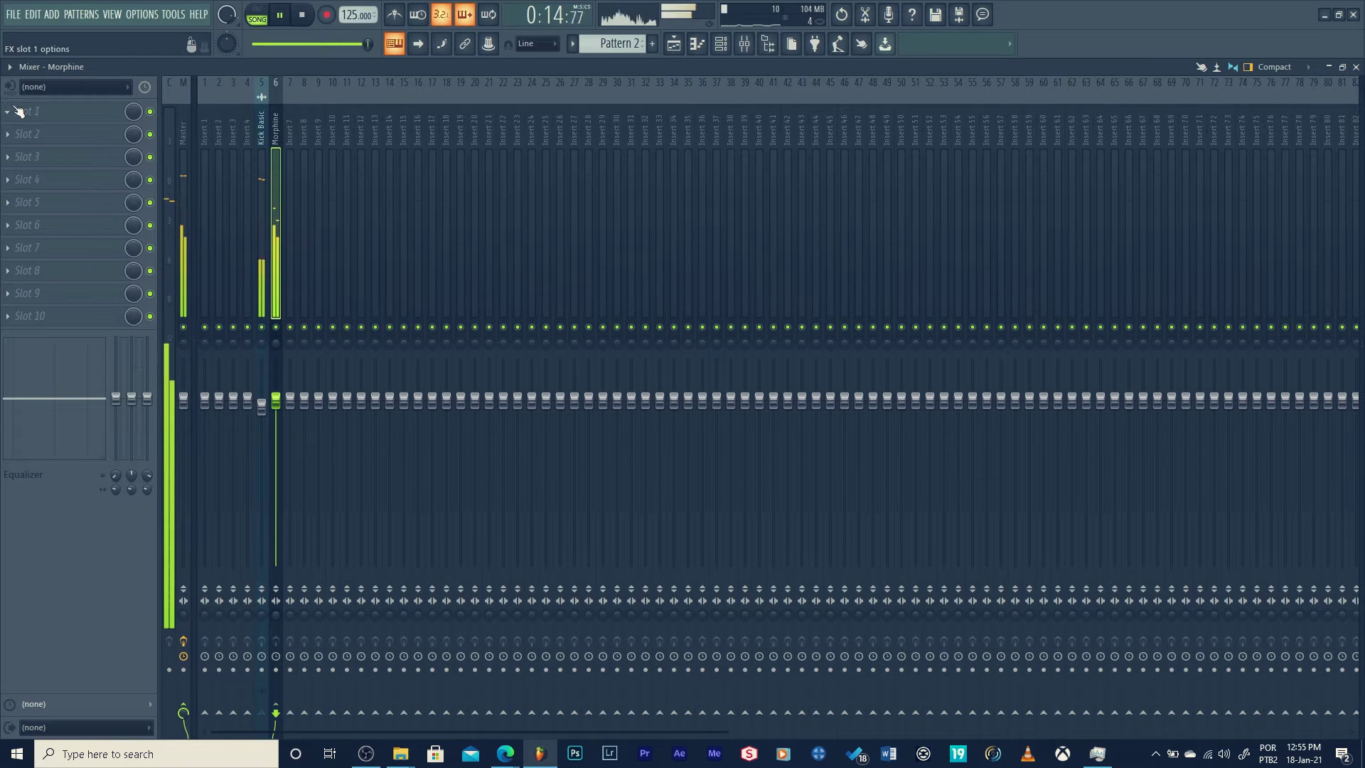
{"action": "left_click", "coordinate": [55, 133]}
{"action": "left_click", "coordinate": [271, 50]}
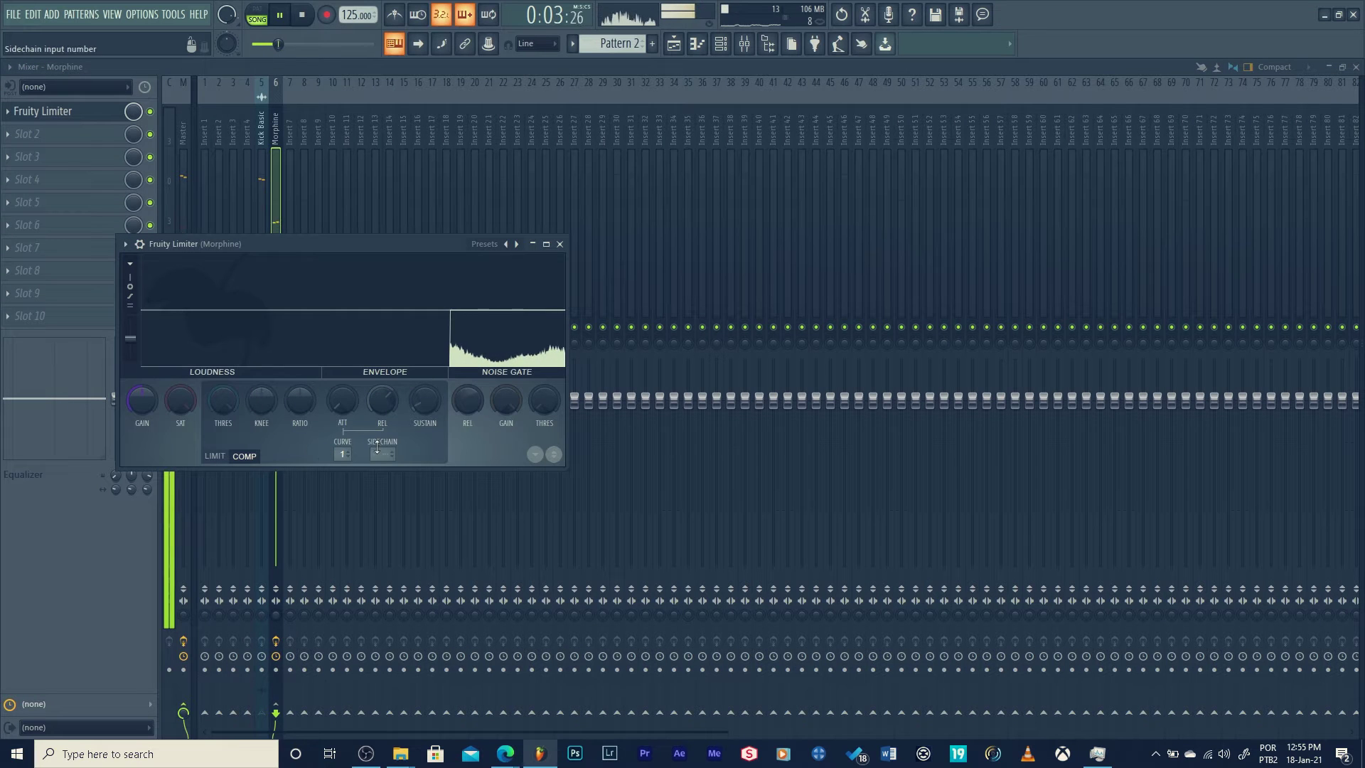
- Set the limiter's sidechain input to Kick Basic and lower its threshold to -11.8 dB
{"action": "left_click", "coordinate": [403, 476]}
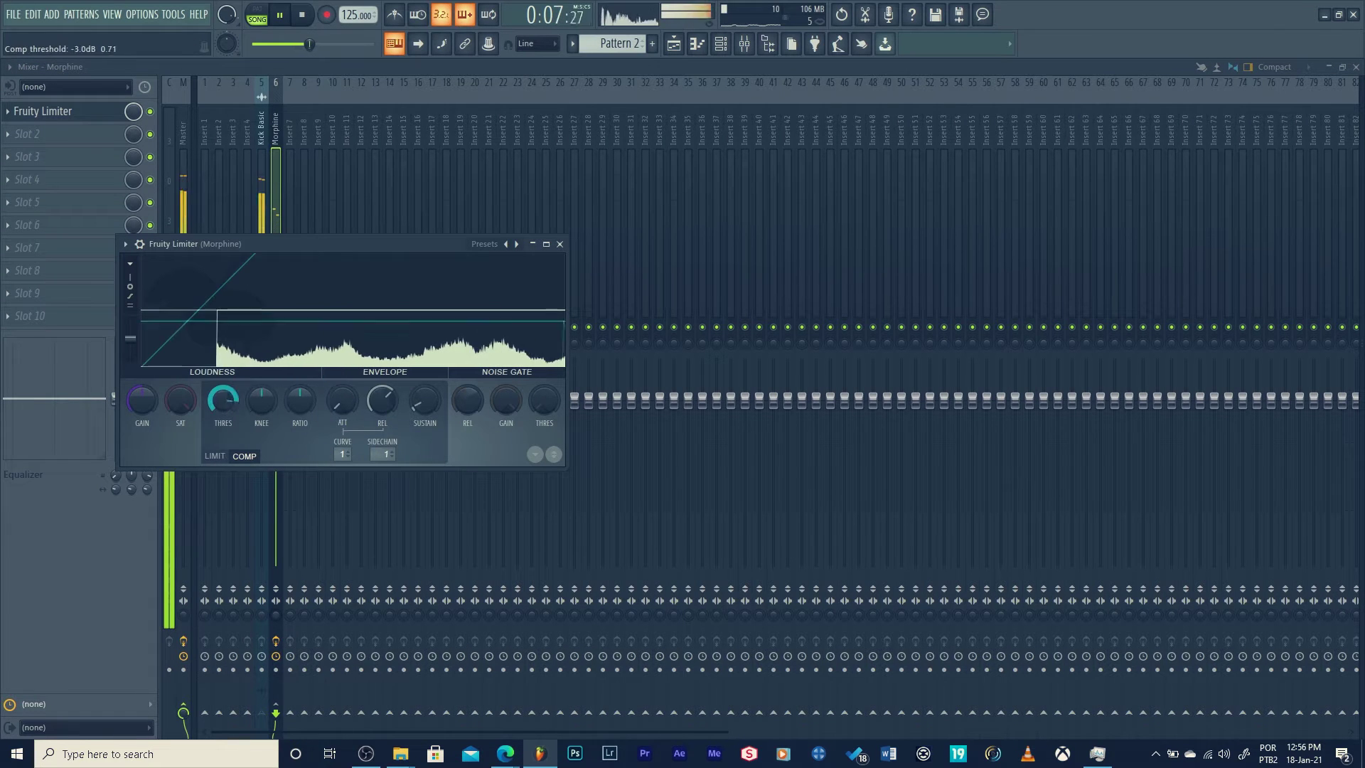
{"action": "left_click_drag", "start_coordinate": [222, 400], "coordinate": [222, 411]}
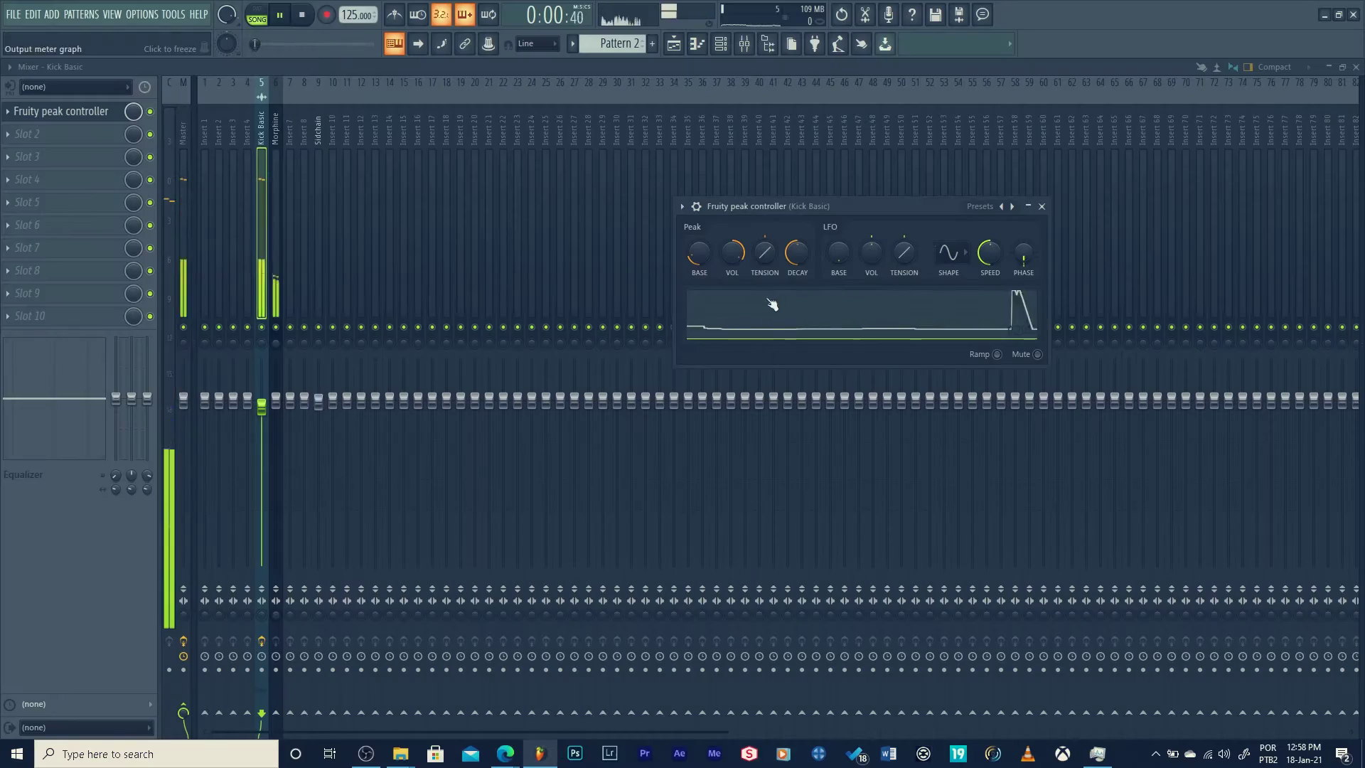
- Raise Fruity Peak Controller's peak amount to 96%, then close its window
{"action": "left_click_drag", "start_coordinate": [732, 264], "coordinate": [731, 257]}
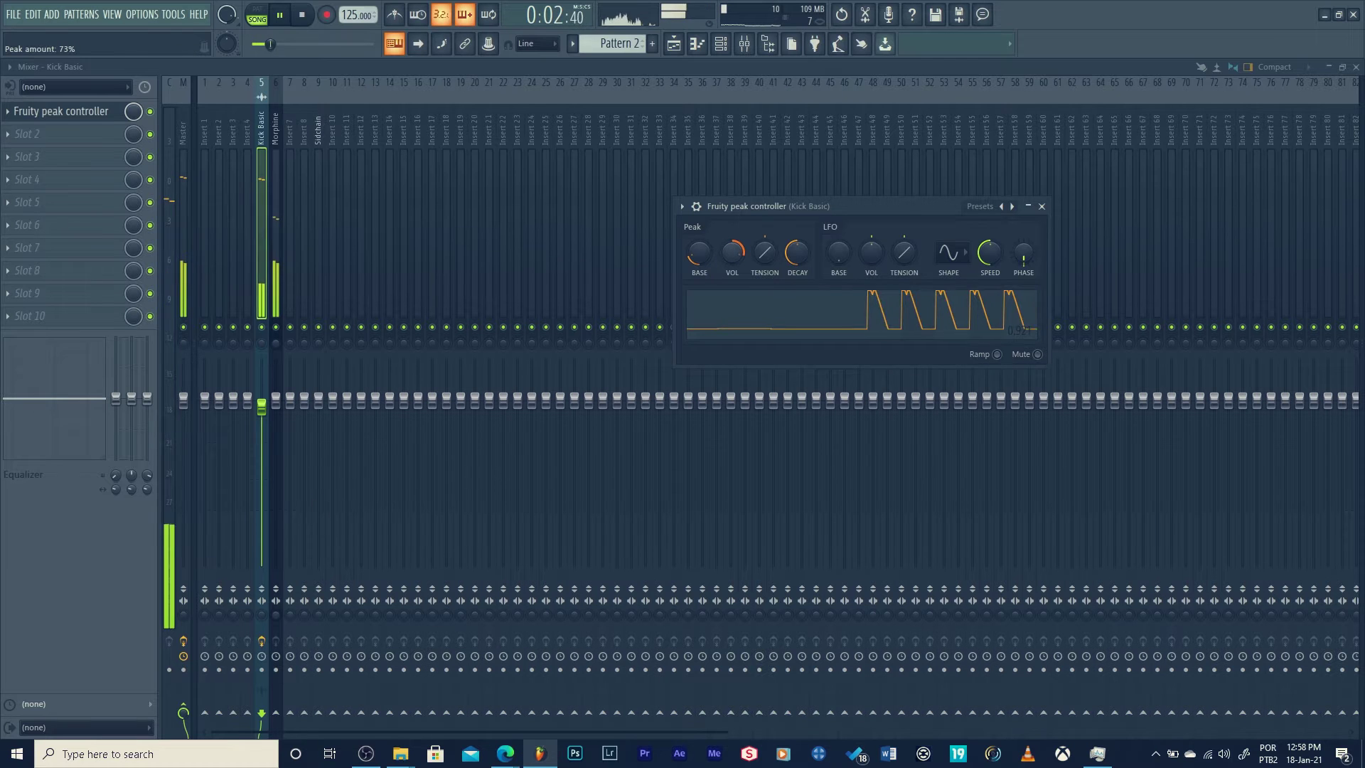
{"action": "key", "text": "Escape"}
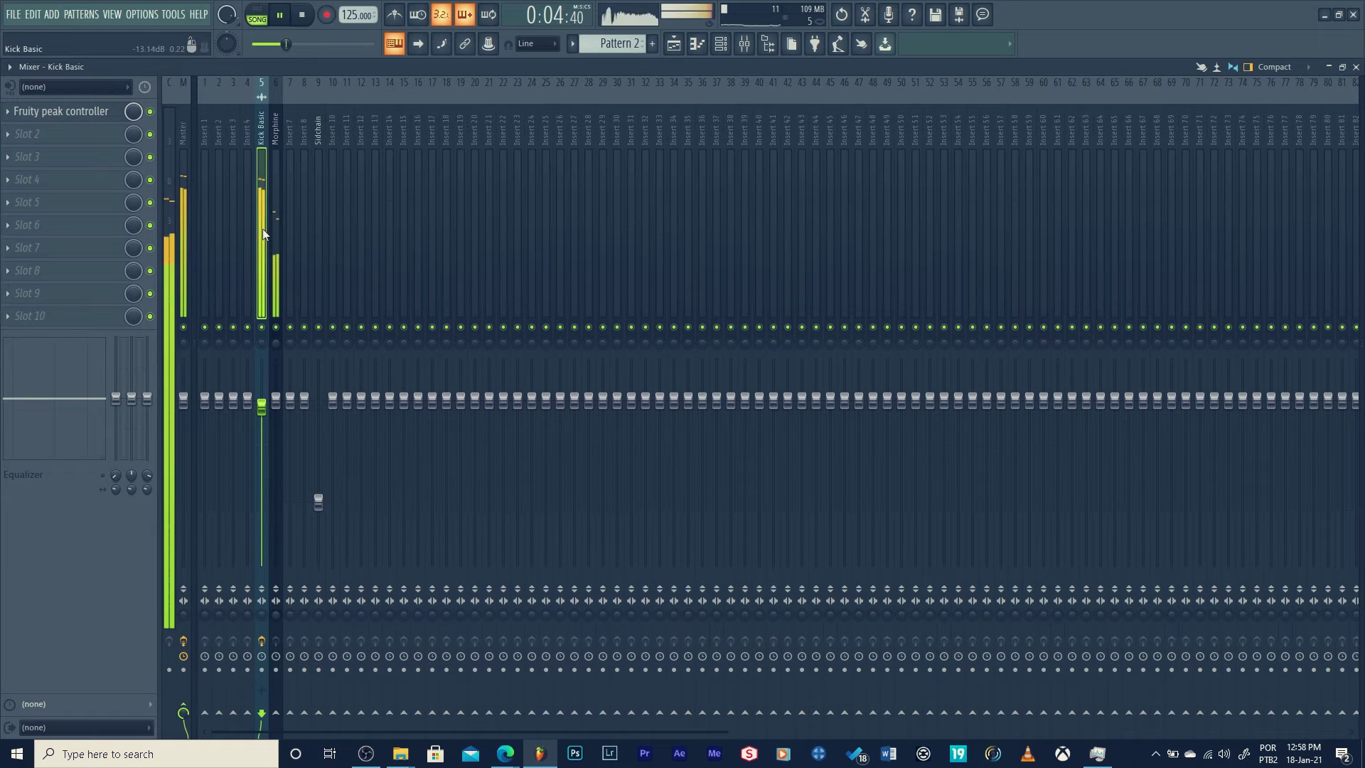
{"action": "left_click", "coordinate": [80, 112]}
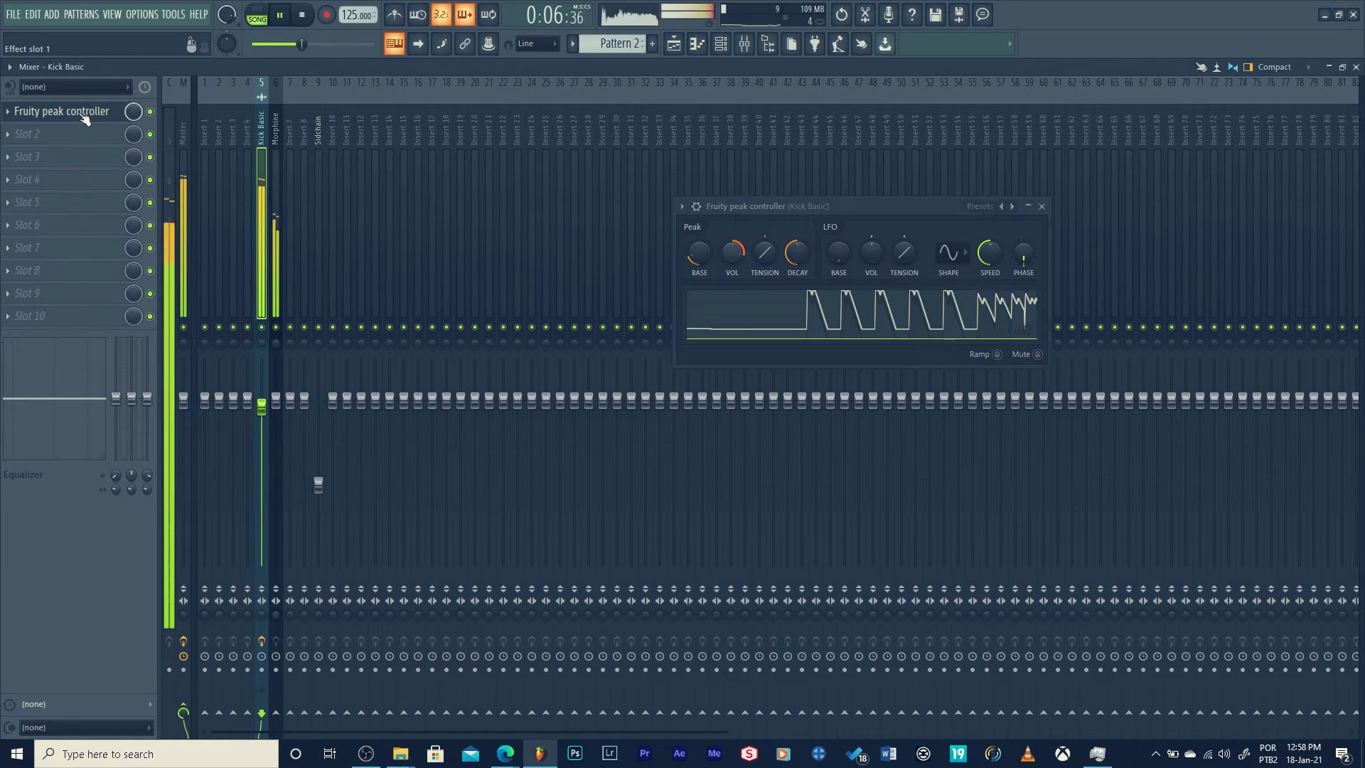
{"action": "left_click_drag", "start_coordinate": [732, 256], "coordinate": [732, 246]}
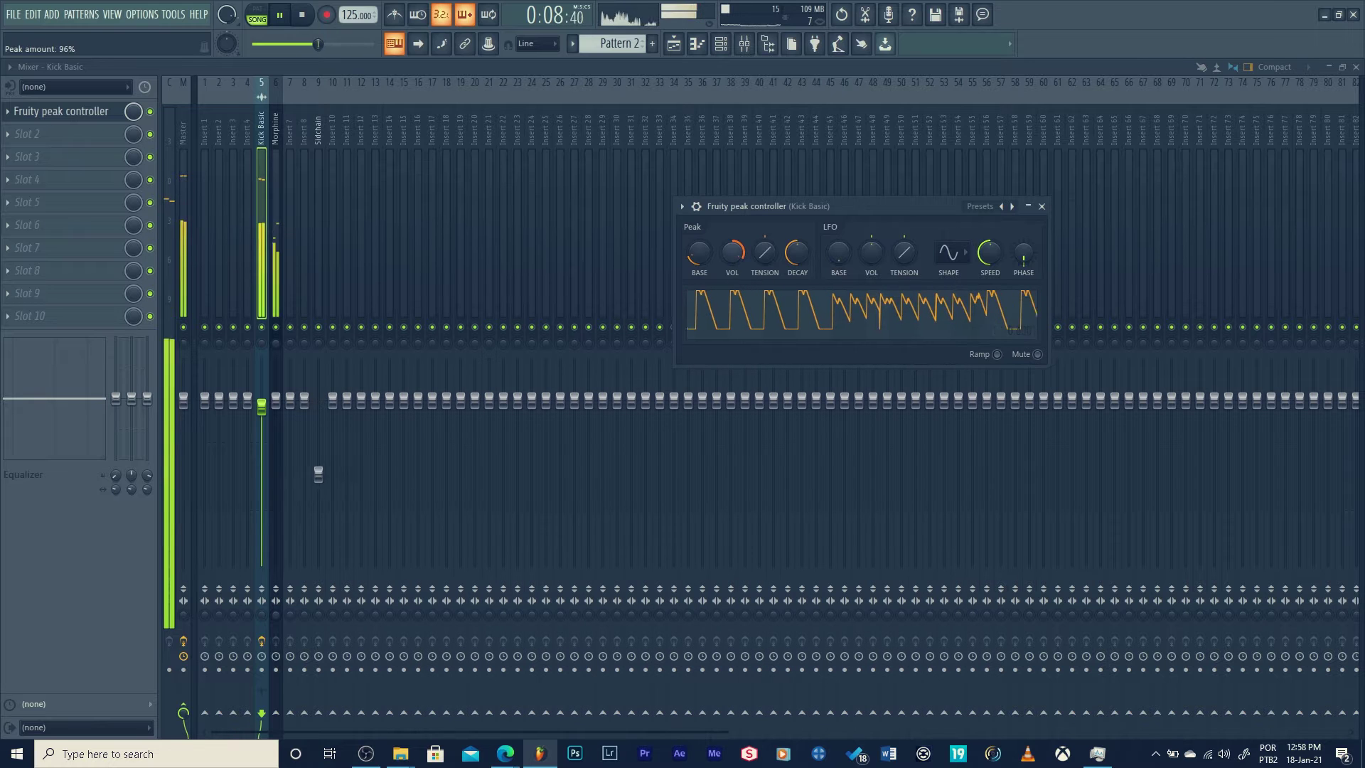
{"action": "left_click", "coordinate": [1041, 206]}
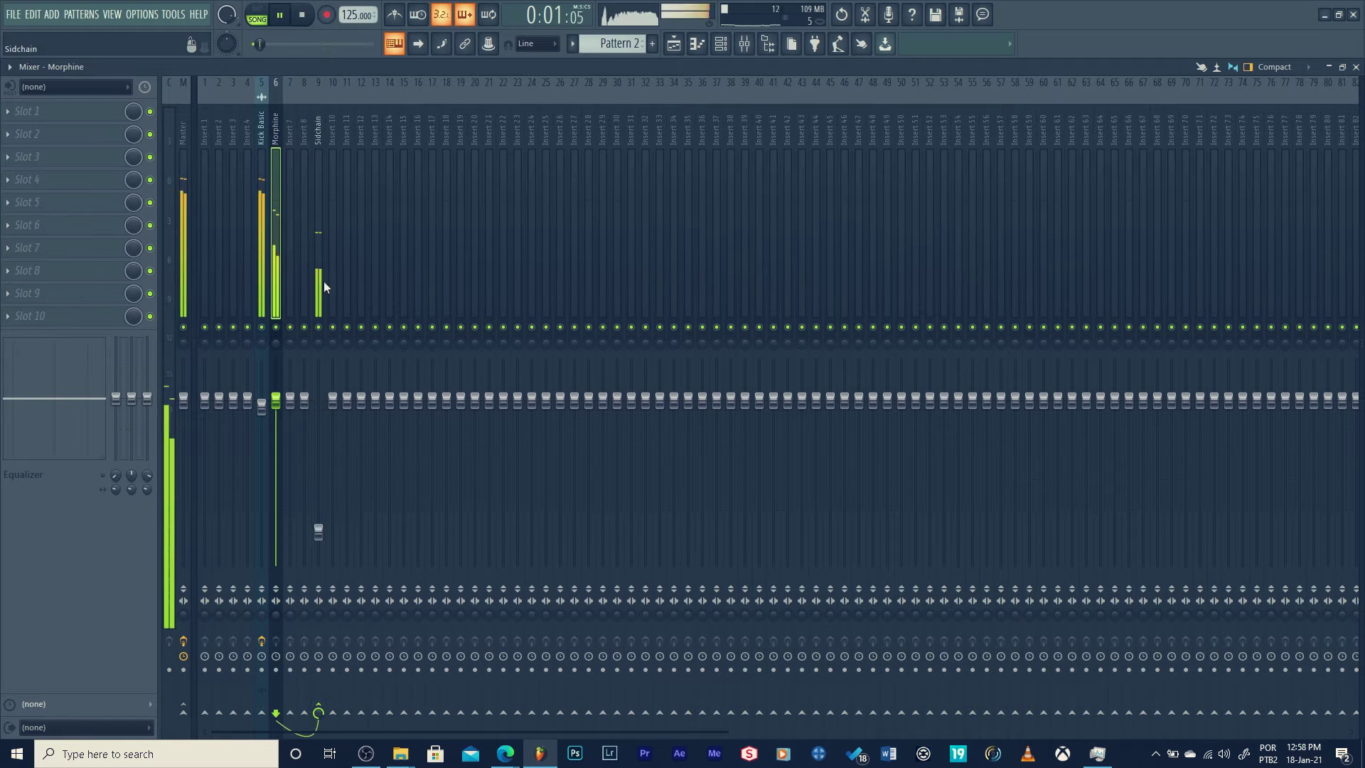
- Try the Triangle LFO shape on Kick Basic's peak controller, settle on Sine, and close the Mixer
{"action": "left_click", "coordinate": [266, 214]}
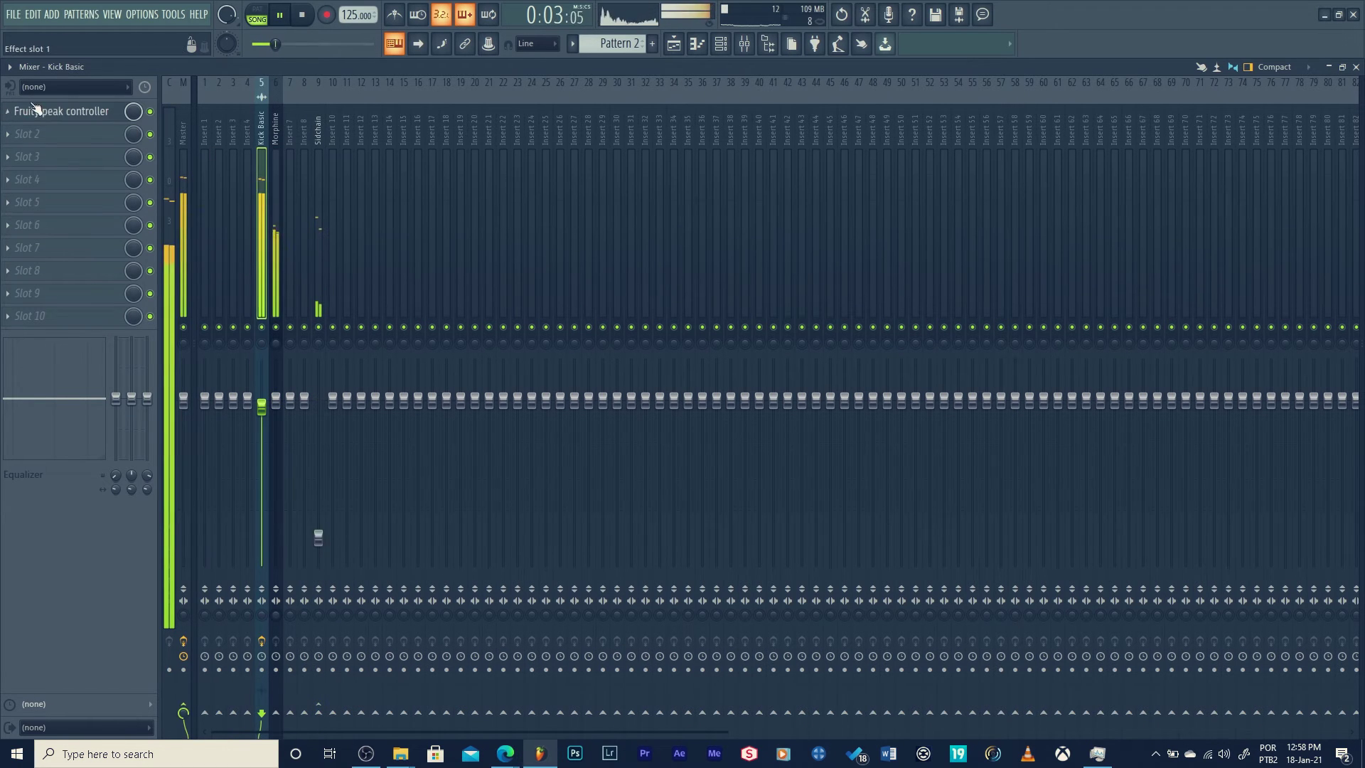
{"action": "left_click", "coordinate": [61, 111]}
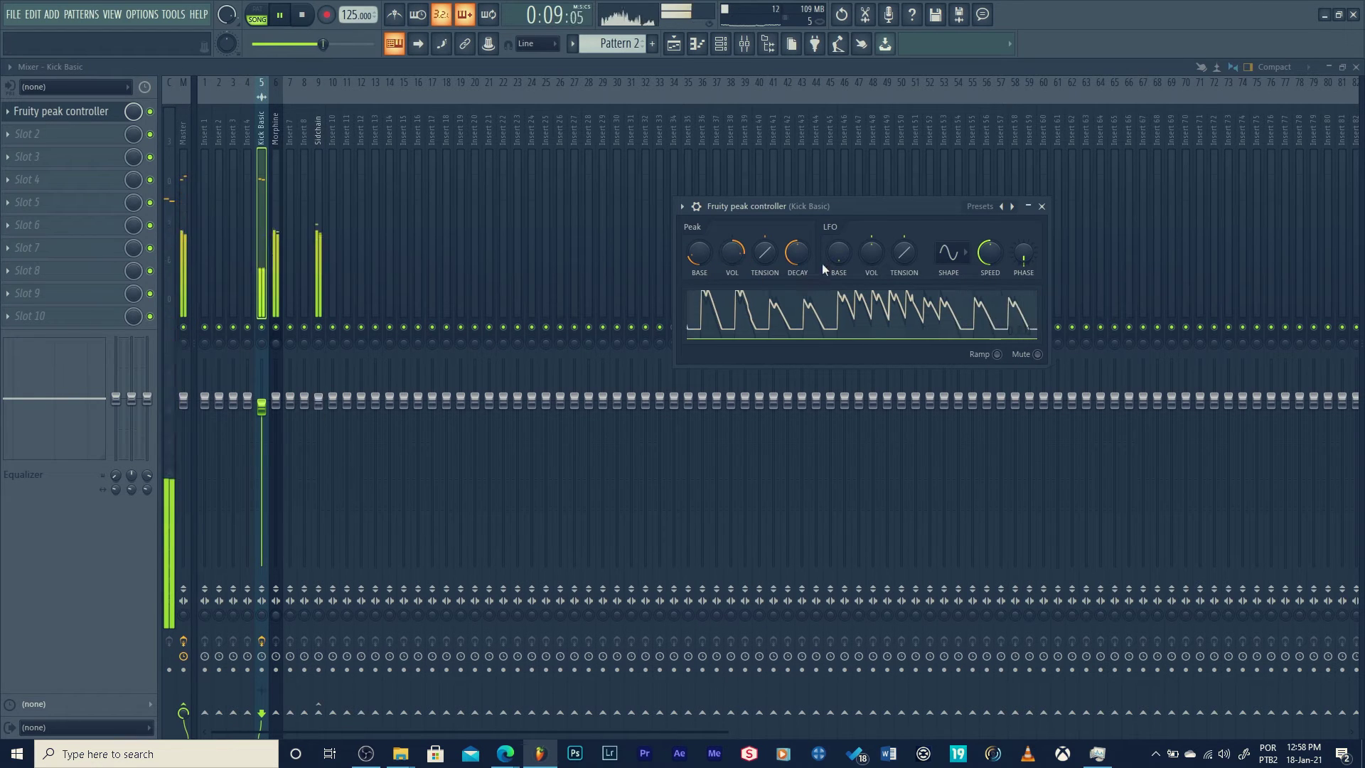
{"action": "left_click", "coordinate": [956, 257]}
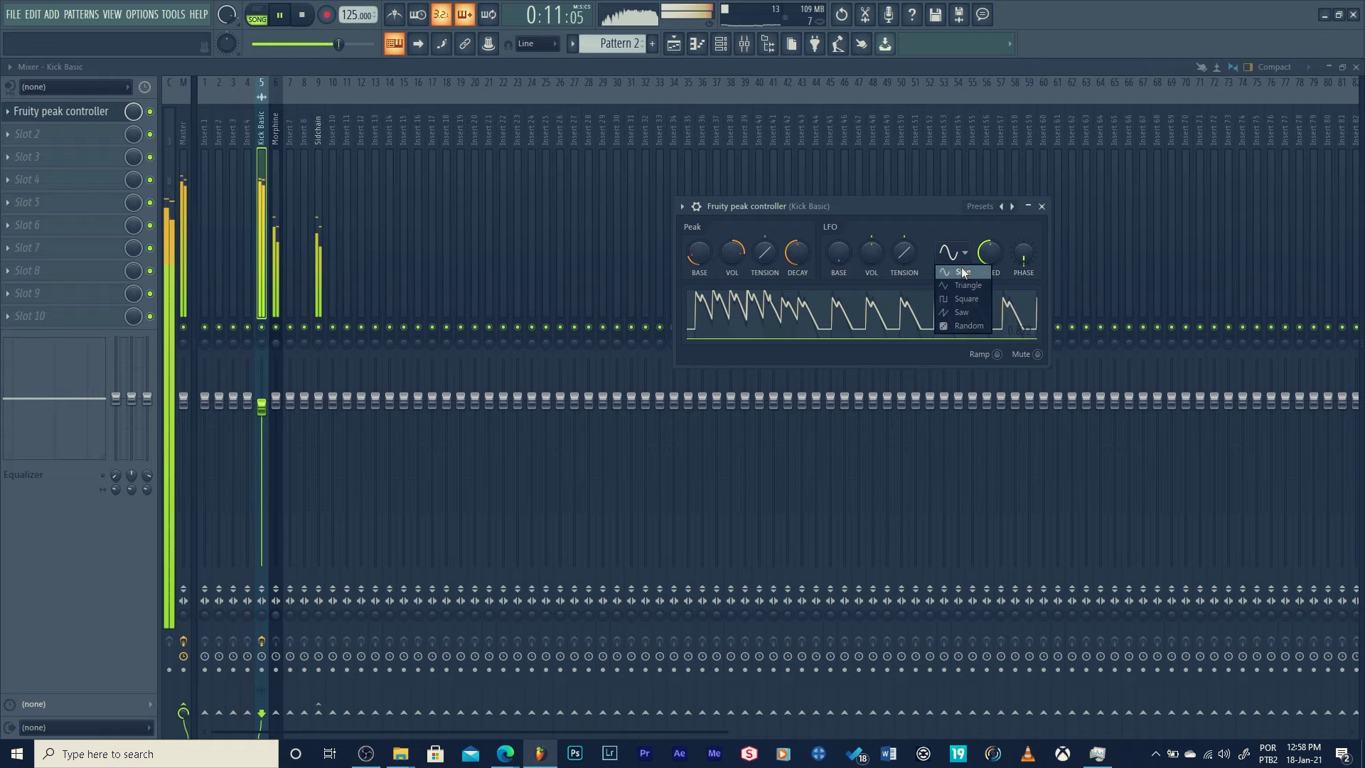
{"action": "scroll", "coordinate": [957, 258], "scroll_direction": "down", "scroll_amount": 1}
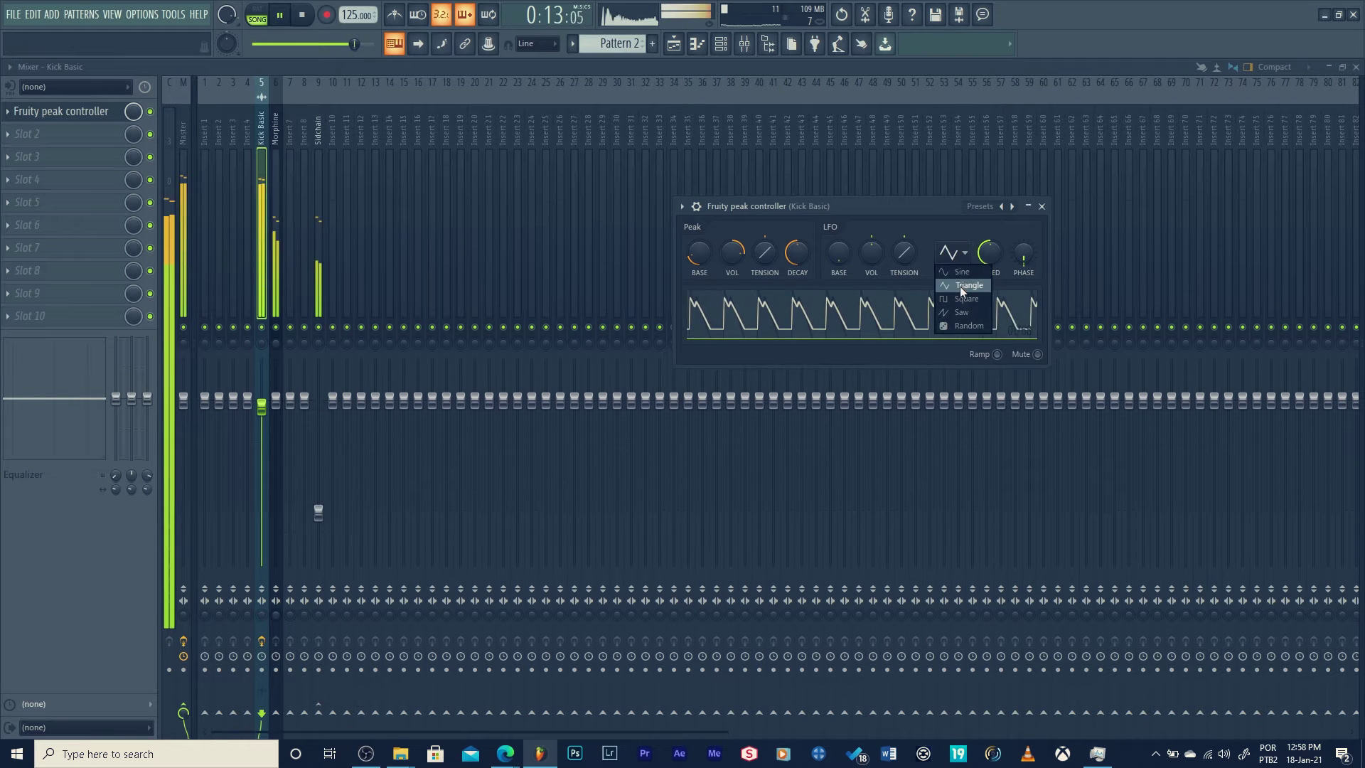
{"action": "scroll", "coordinate": [958, 265], "scroll_direction": "down", "scroll_amount": 1}
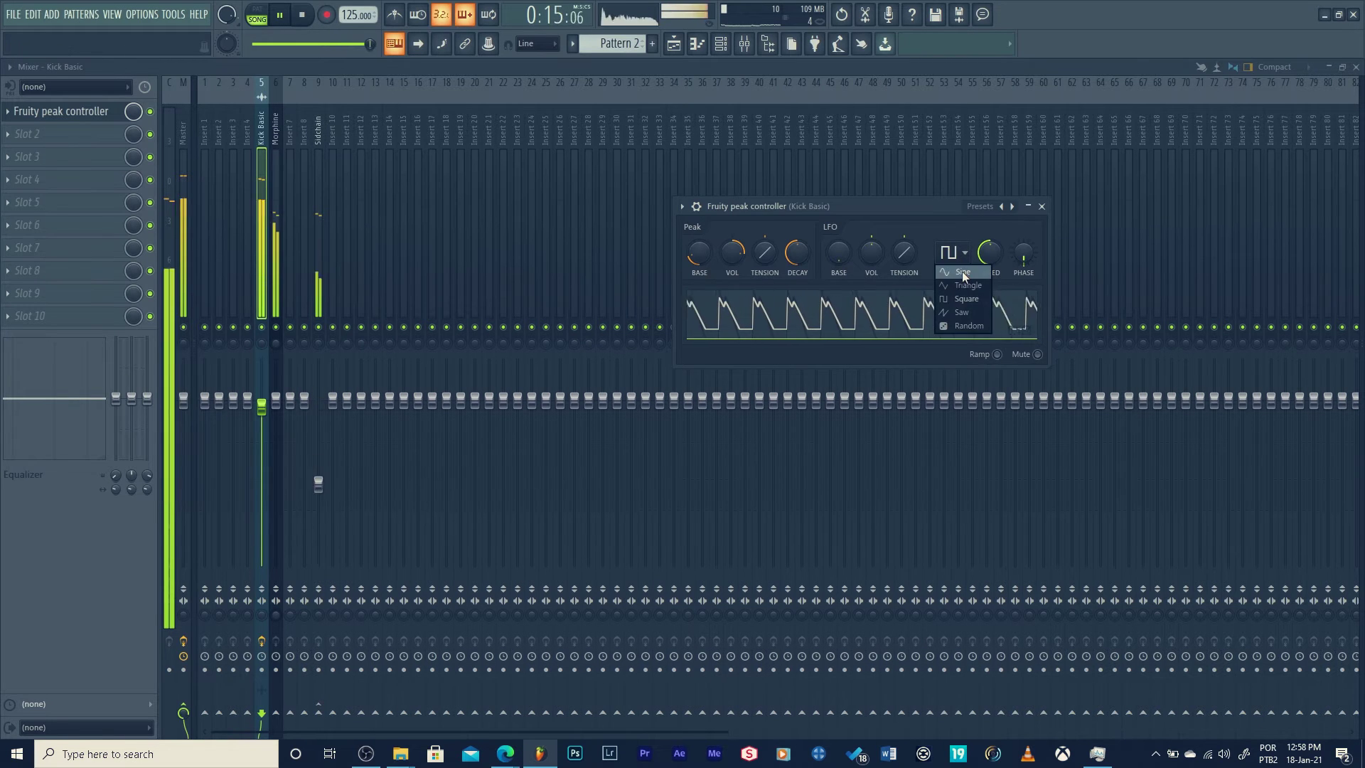
{"action": "left_click", "coordinate": [964, 284]}
{"action": "left_click", "coordinate": [958, 257]}
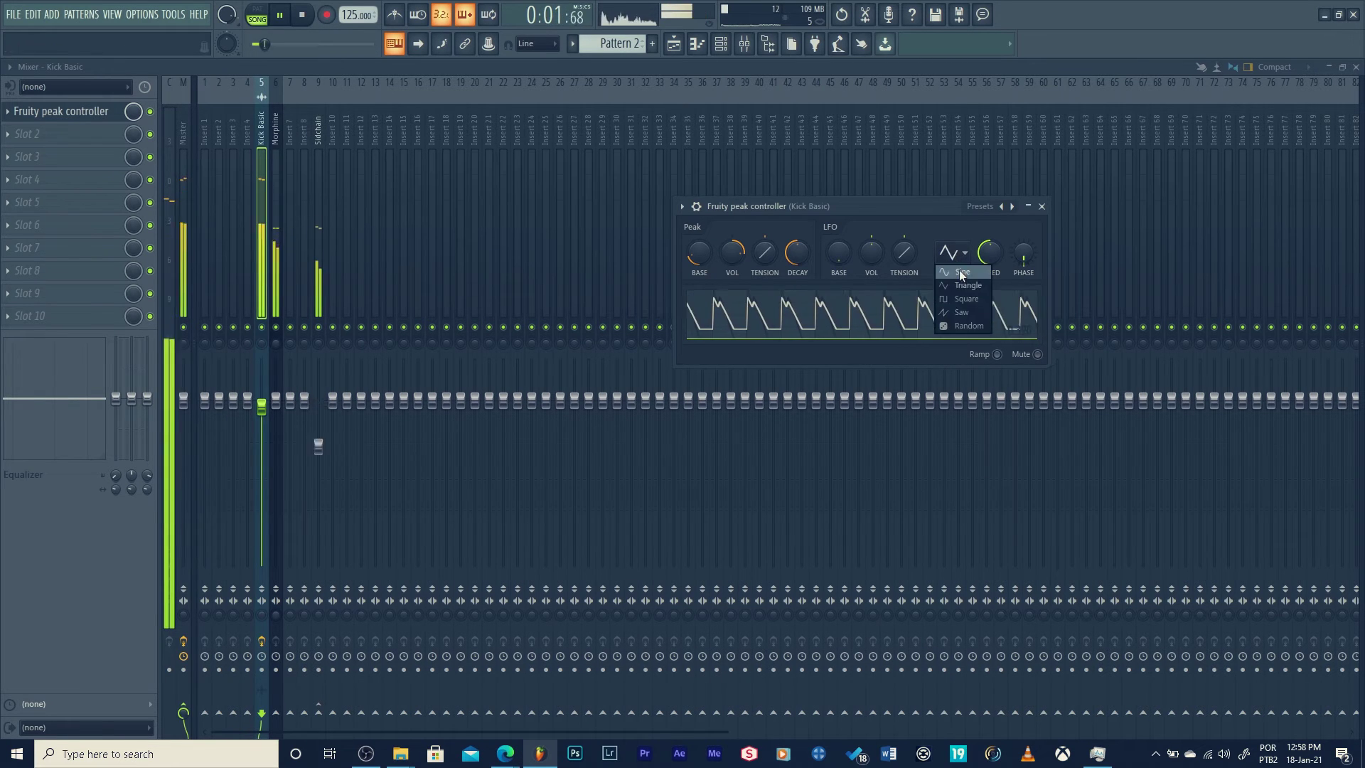
{"action": "left_click", "coordinate": [963, 275]}
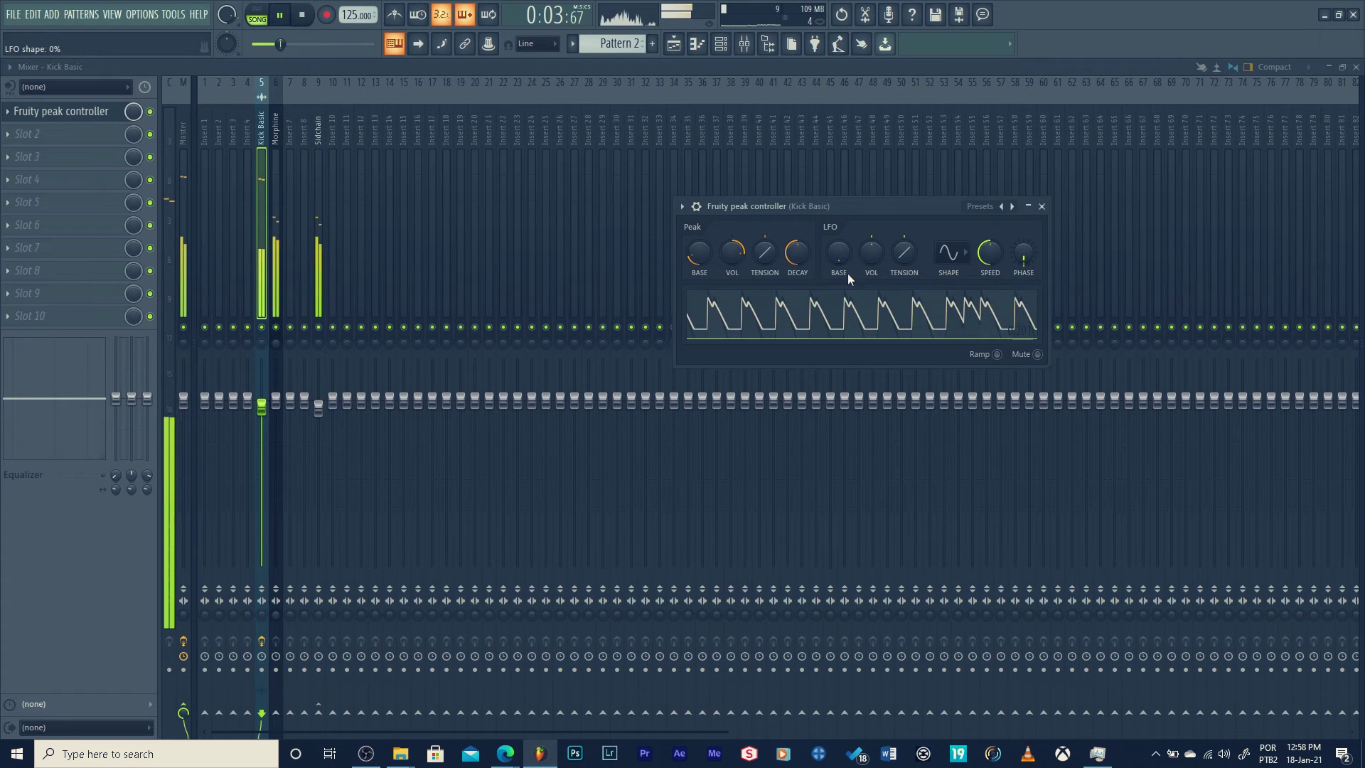
{"action": "key", "text": "Escape"}
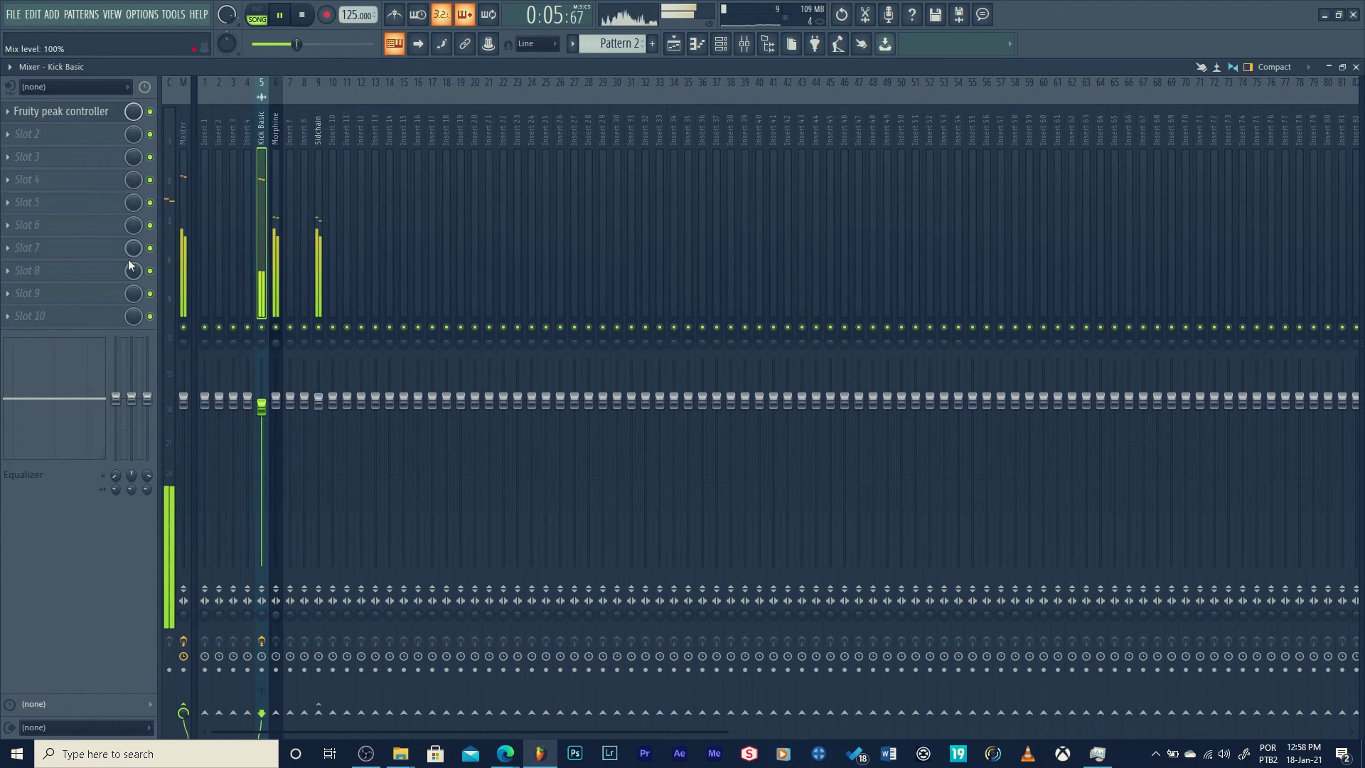
{"action": "key", "text": "F9"}
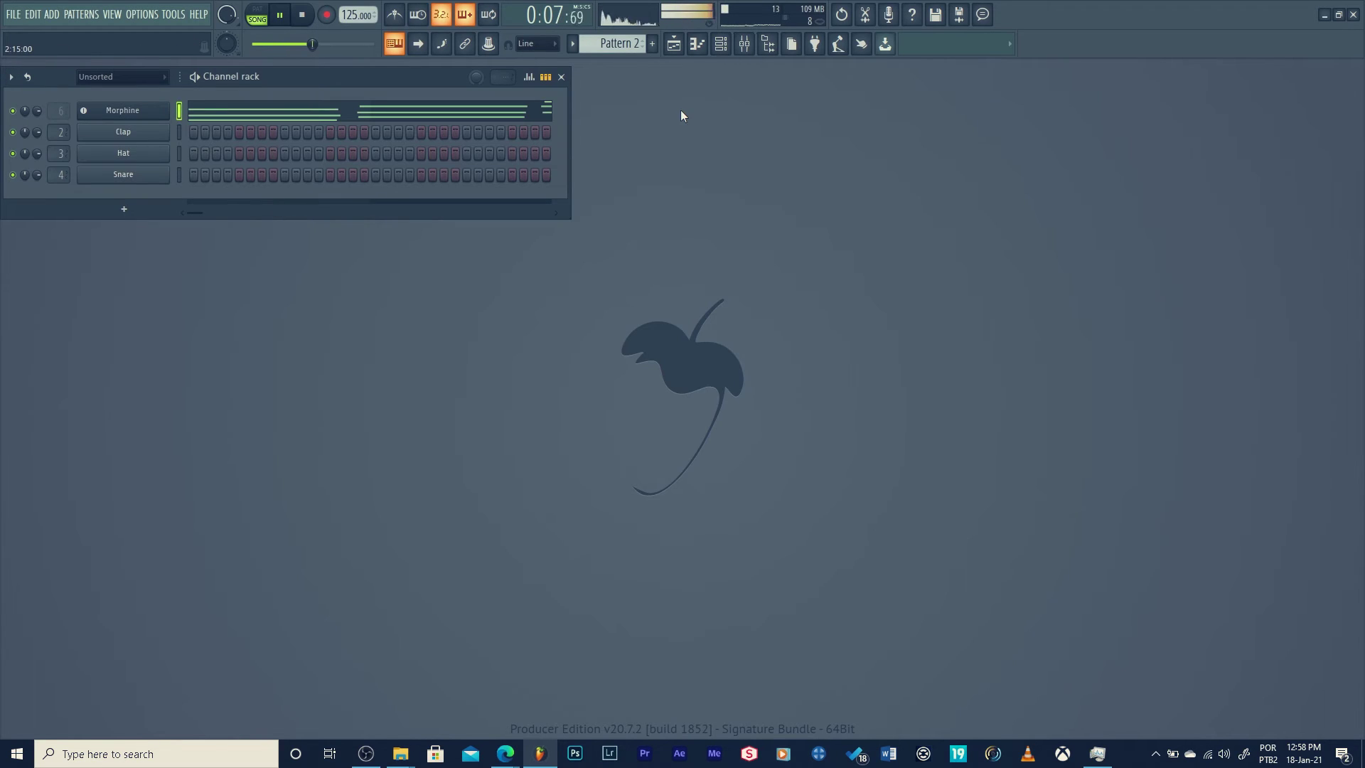